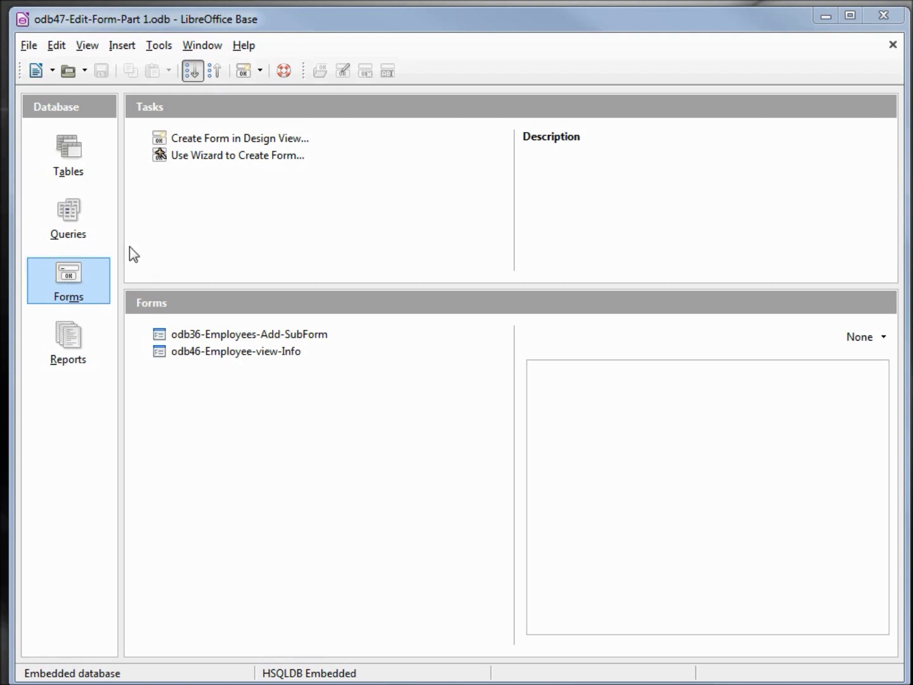
- Start the Form Wizard on Table: tbl_Employees and add all its fields
left_click(221, 155)
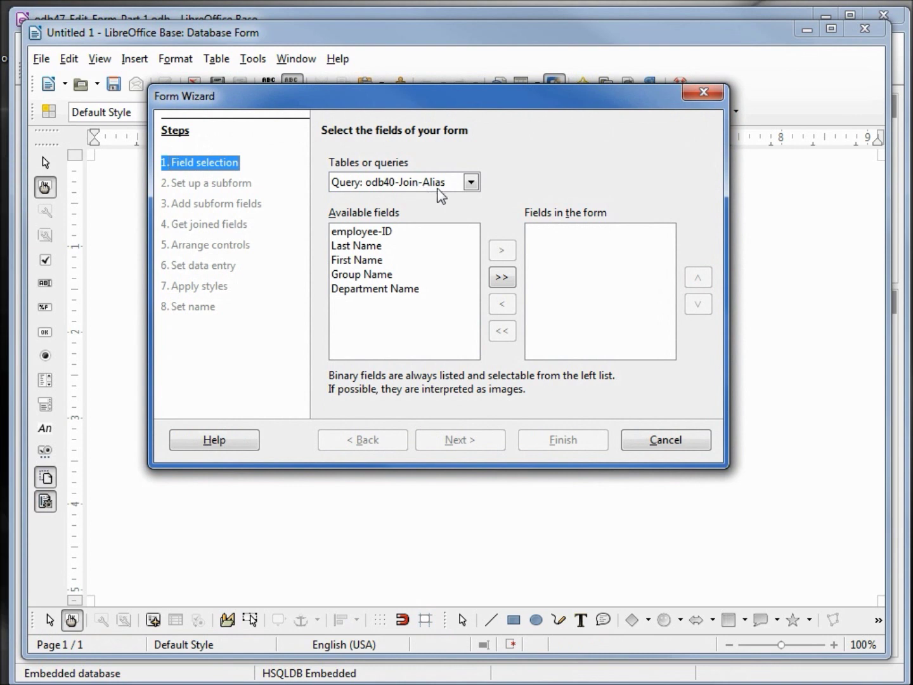
left_click(471, 183)
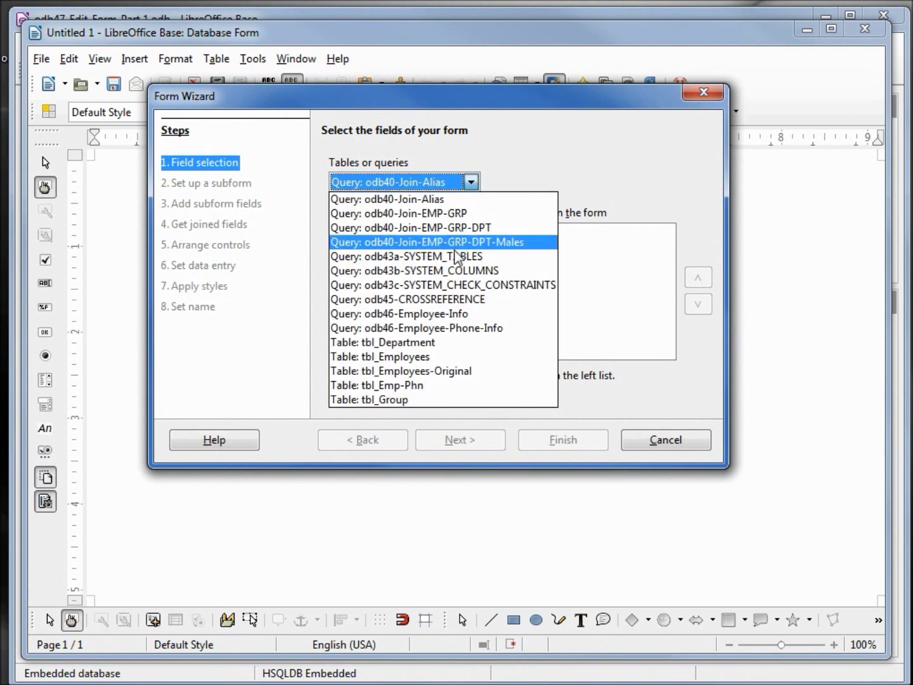
left_click(437, 357)
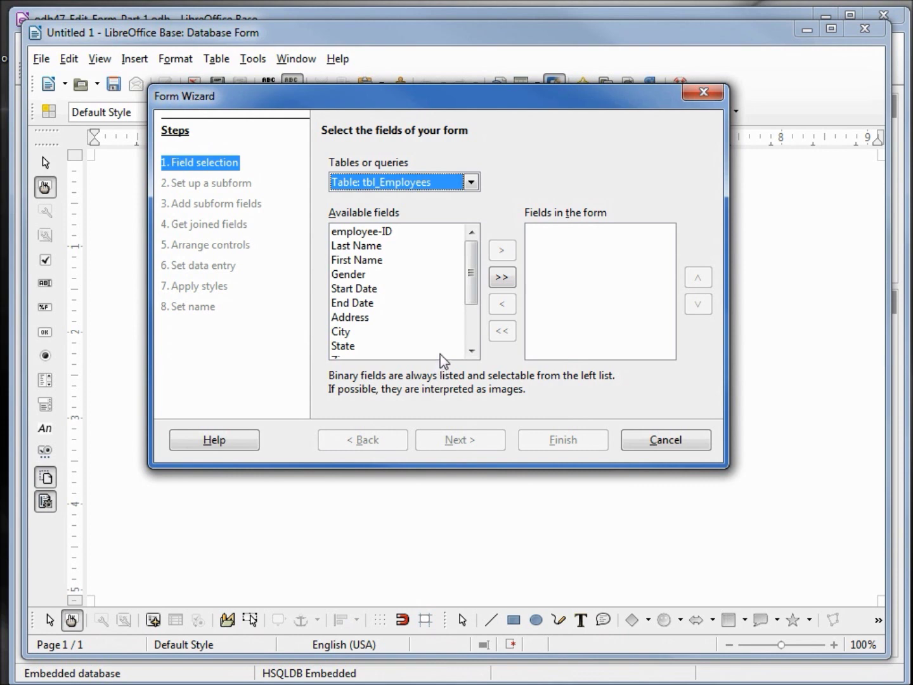
left_click(501, 279)
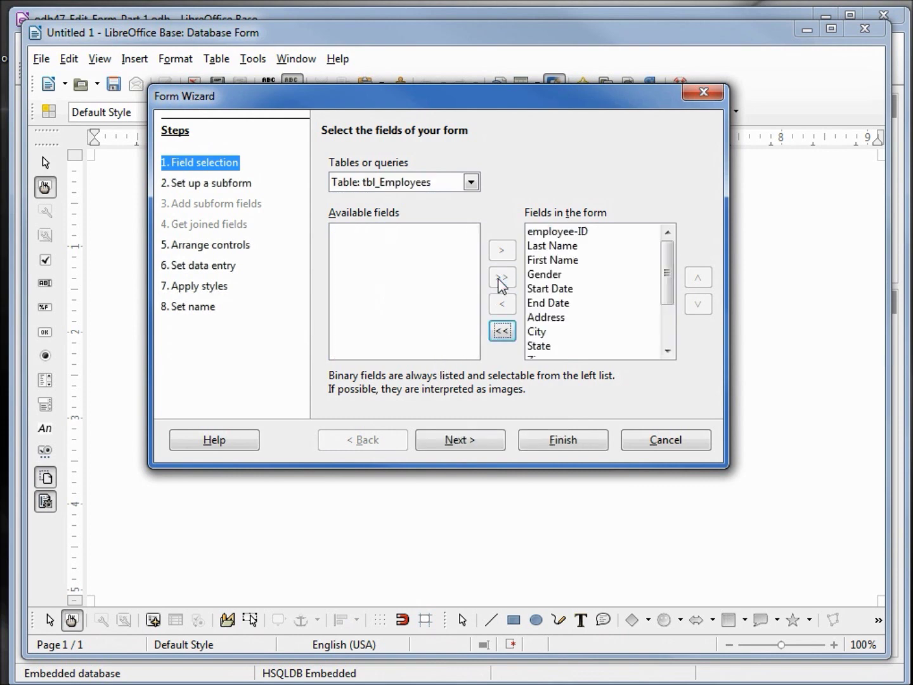
- Add a subform based on the tbl_Emp-Phn relation with all four phone fields
left_click(467, 440)
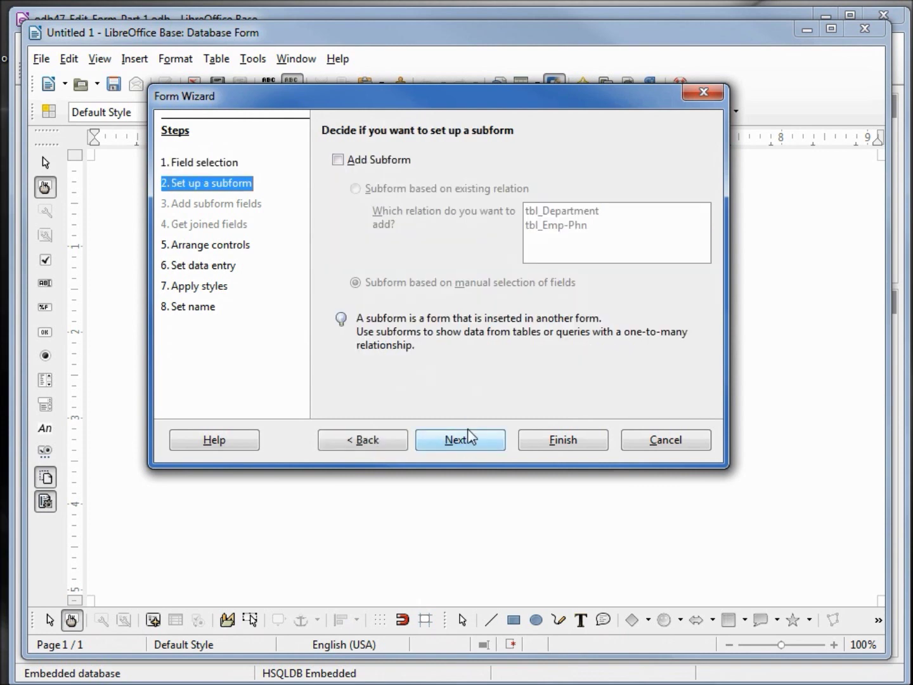
left_click(337, 161)
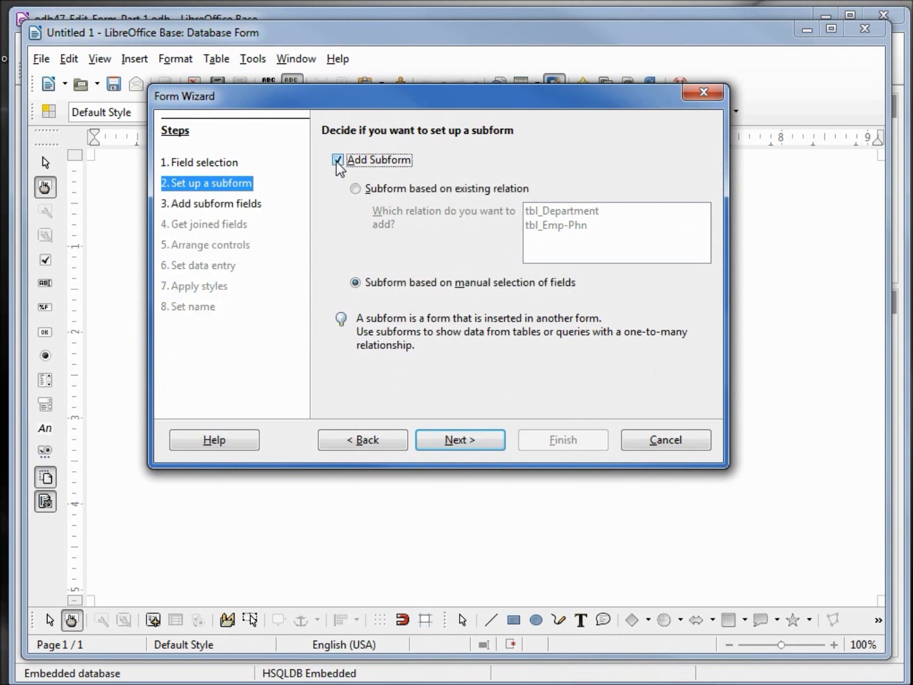
left_click(355, 189)
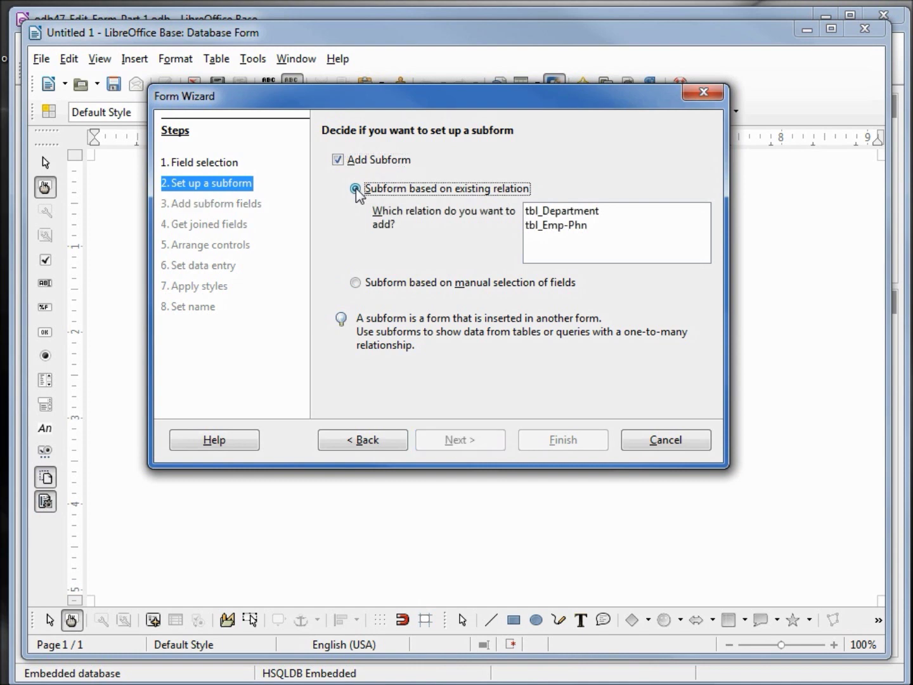
left_click(553, 228)
left_click(484, 440)
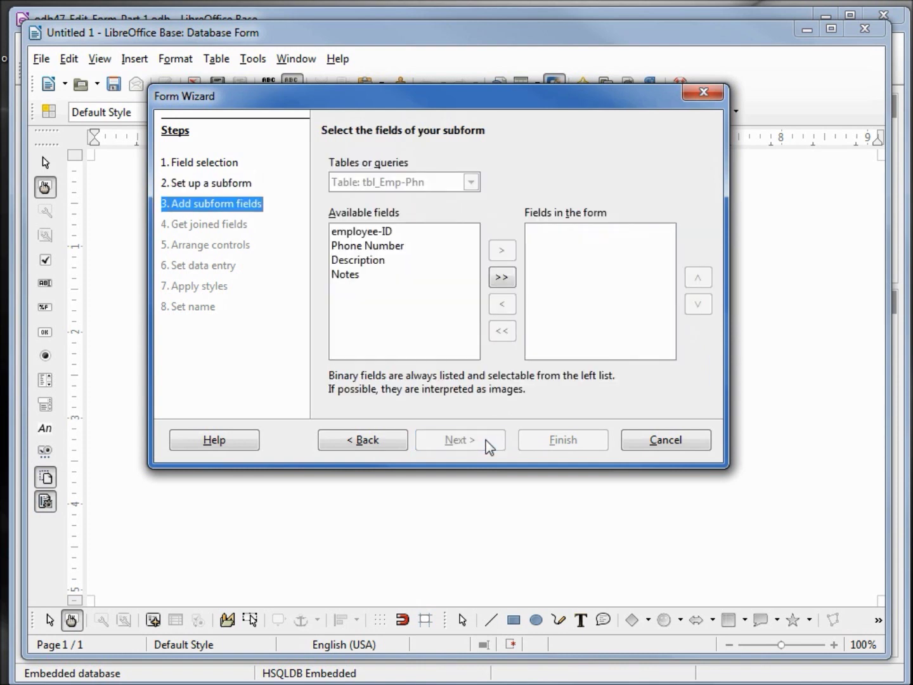
left_click(503, 281)
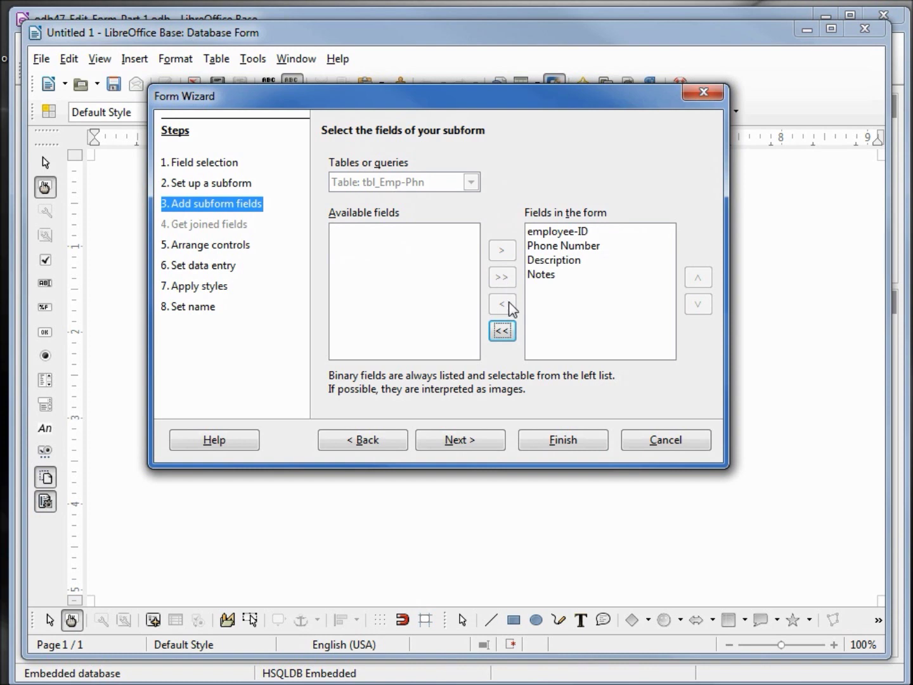
left_click(485, 442)
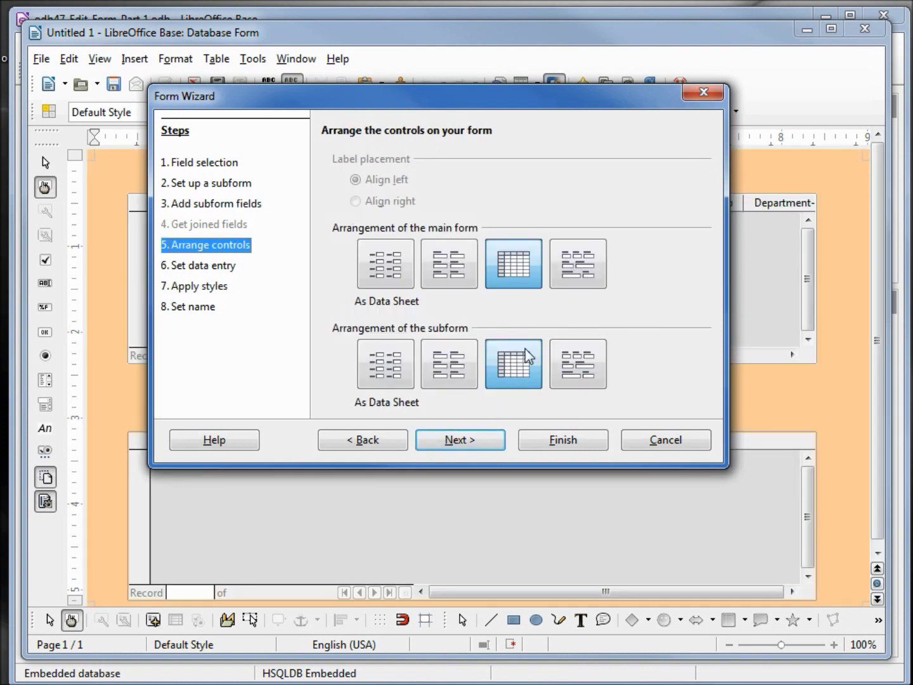
- Arrange the main form In Blocks - Labels Above, keep data entry defaults, apply the Grey style
left_click(577, 263)
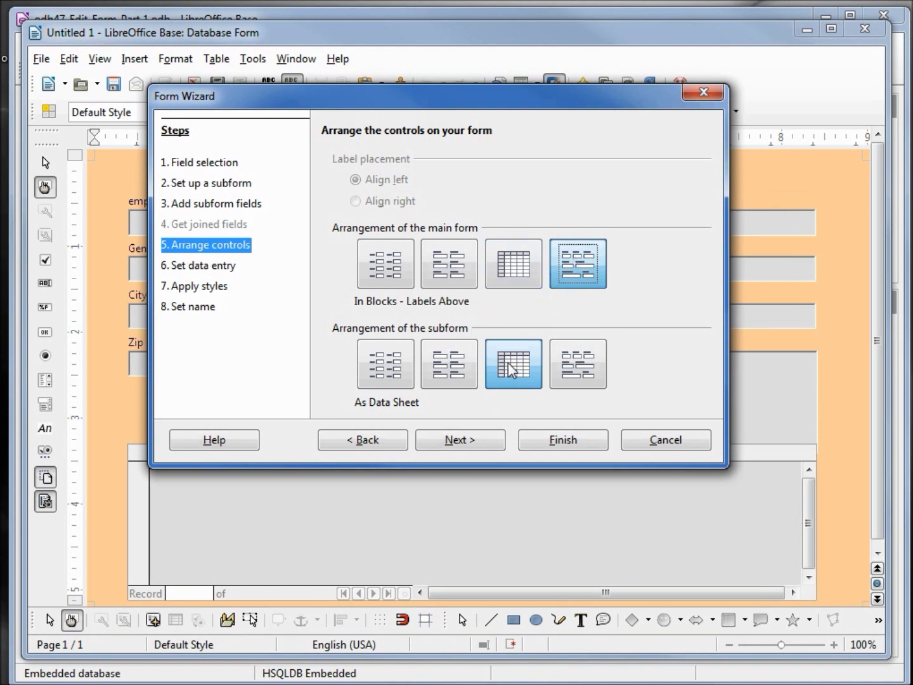
left_click(460, 439)
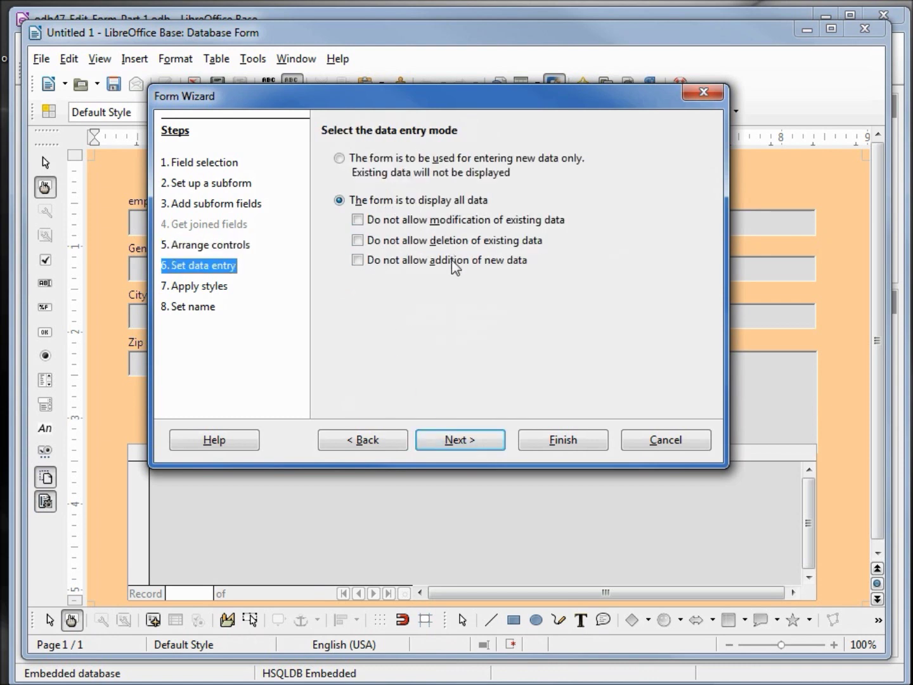
left_click(466, 444)
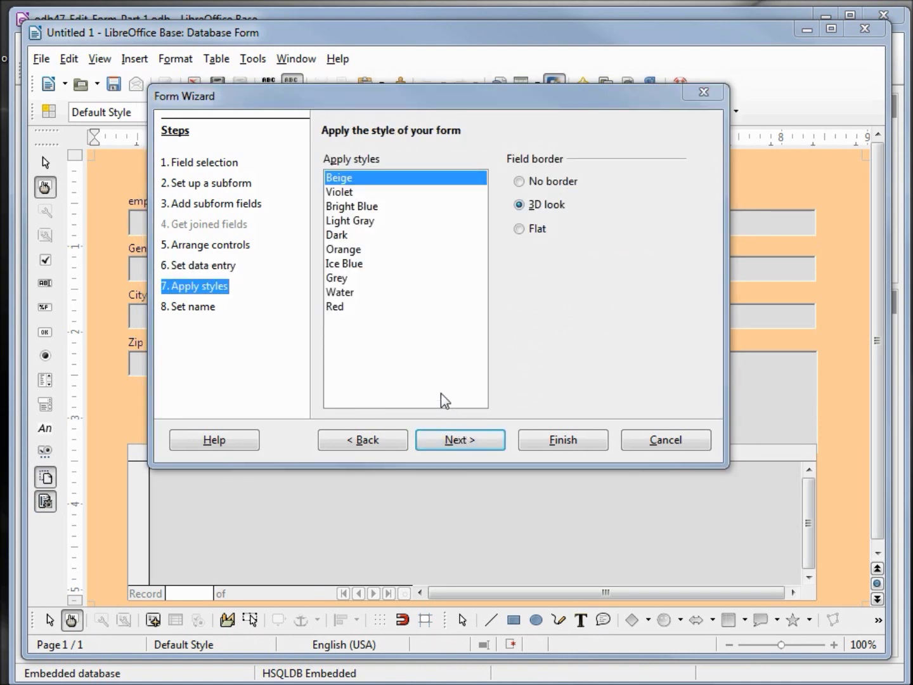
left_click(340, 283)
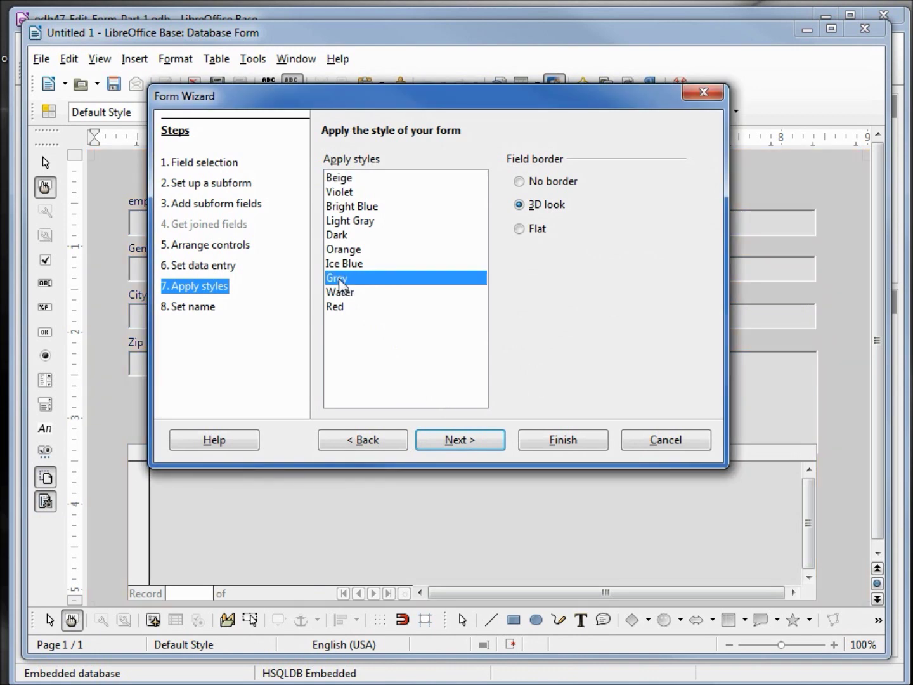
- Rename the form 'odb47-Employee Edit Form' and finish, opening it for modification
left_click(475, 442)
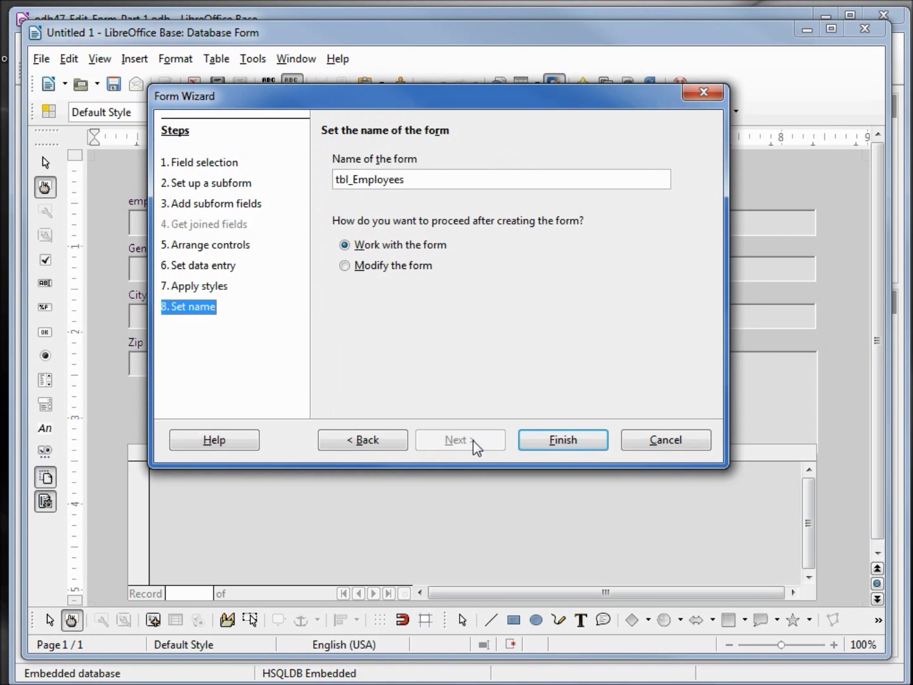
left_click(410, 186)
left_click_drag(411, 186, 299, 180)
key("BackSpace")
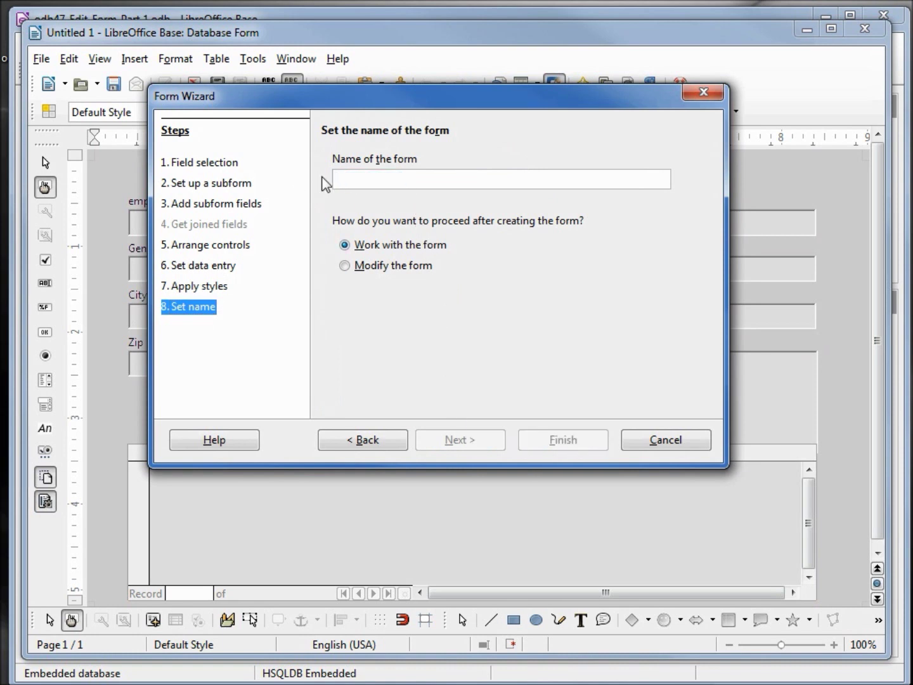
type("odb47-Employee Edit Form")
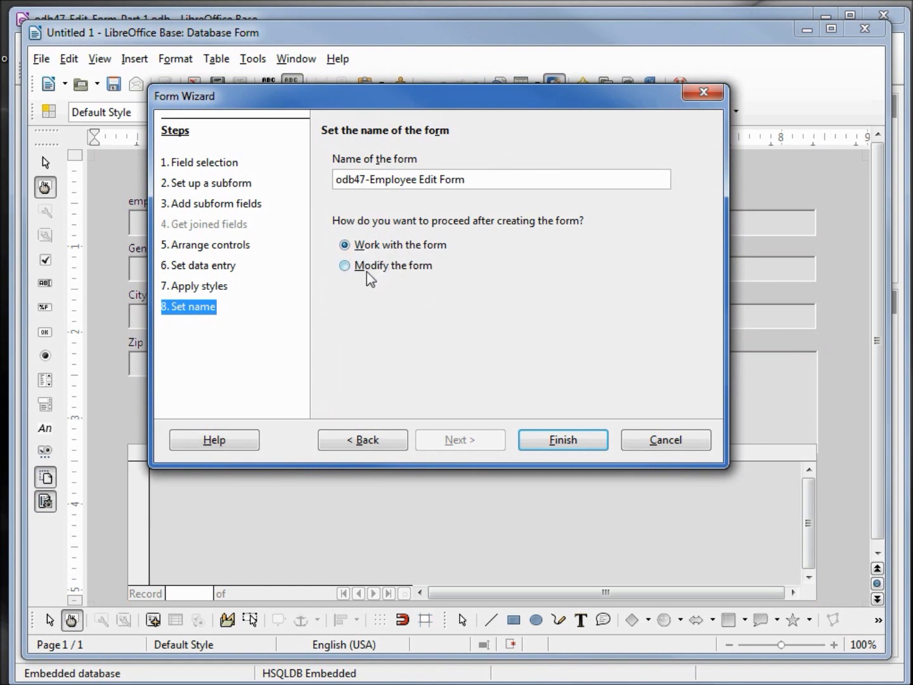
left_click(345, 268)
left_click(548, 442)
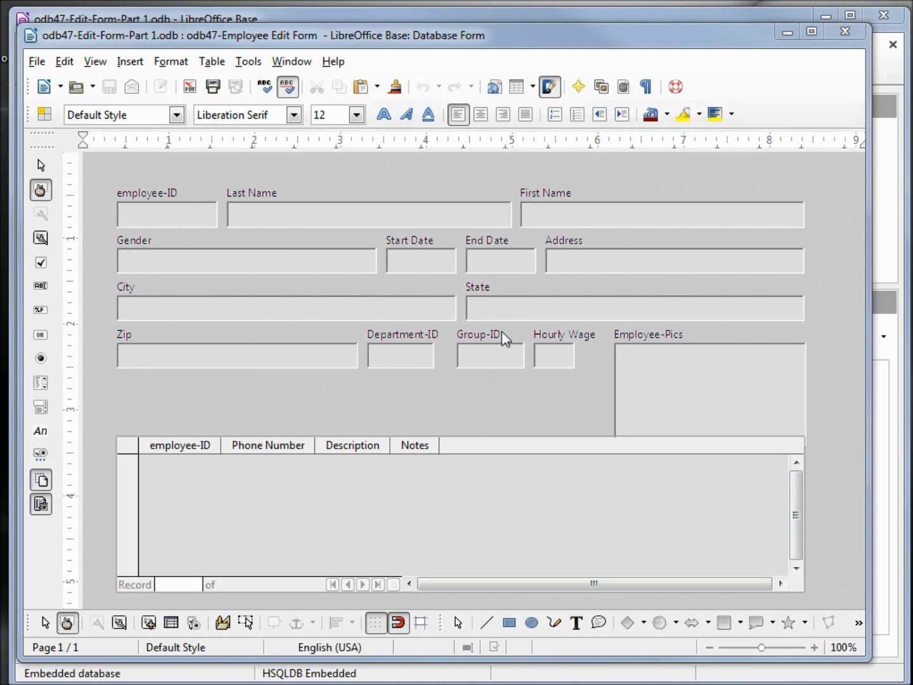
- Shrink the phone subform grid from 1.83 to about 0.90 high
left_click(461, 509)
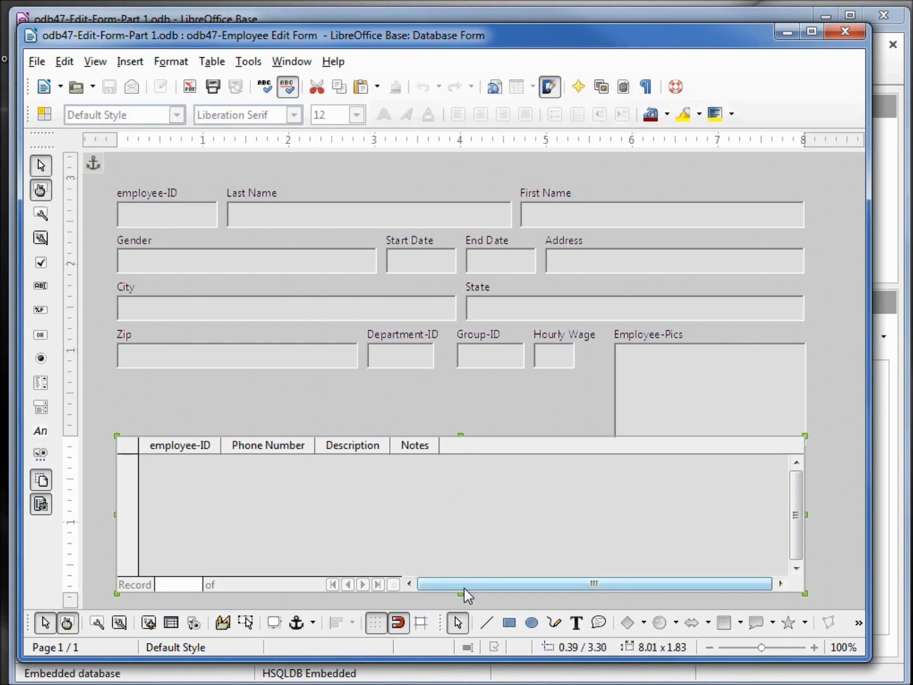
left_click_drag(460, 593, 460, 514)
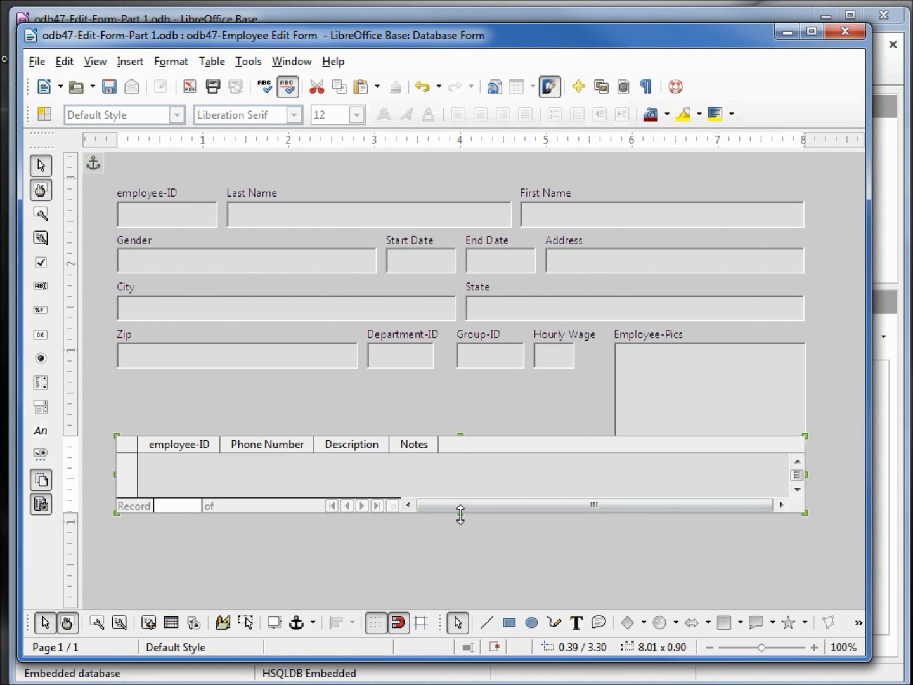
left_click(461, 542)
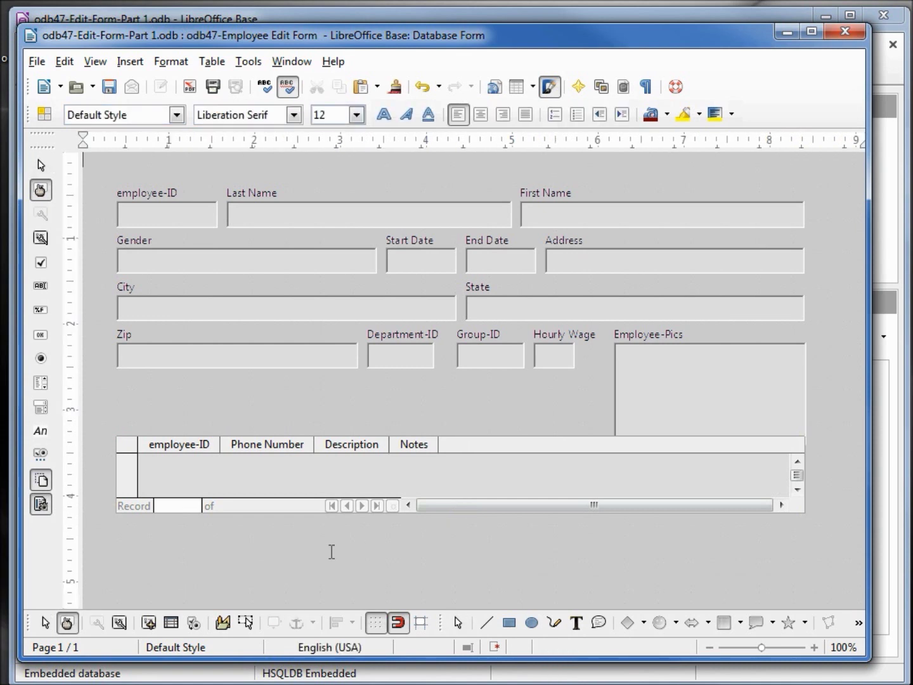
- Select all form controls and shift them down from 0.59 to 1.06
left_click(45, 627)
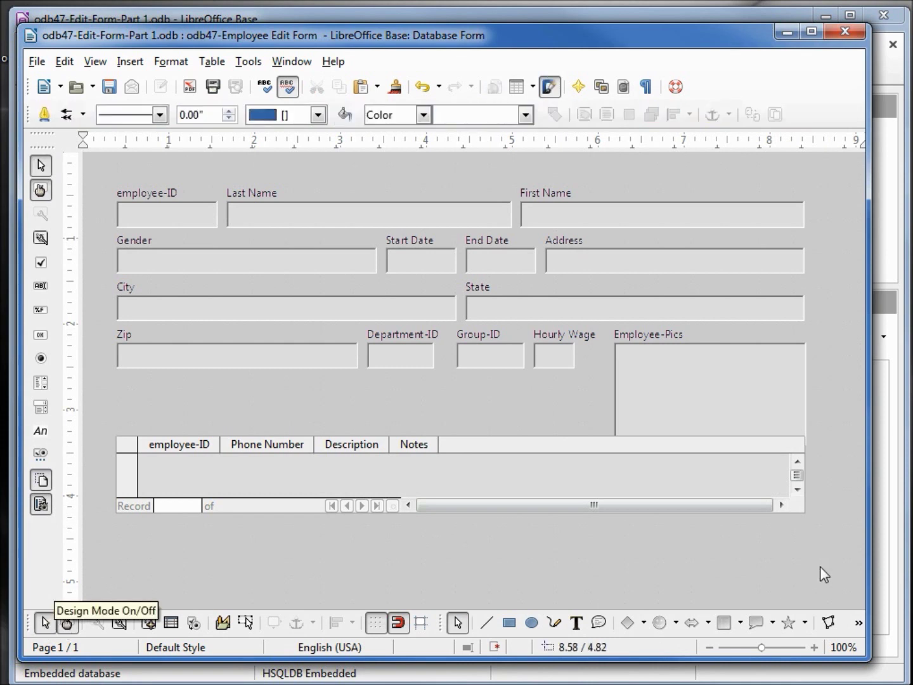
left_click_drag(819, 566, 71, 152)
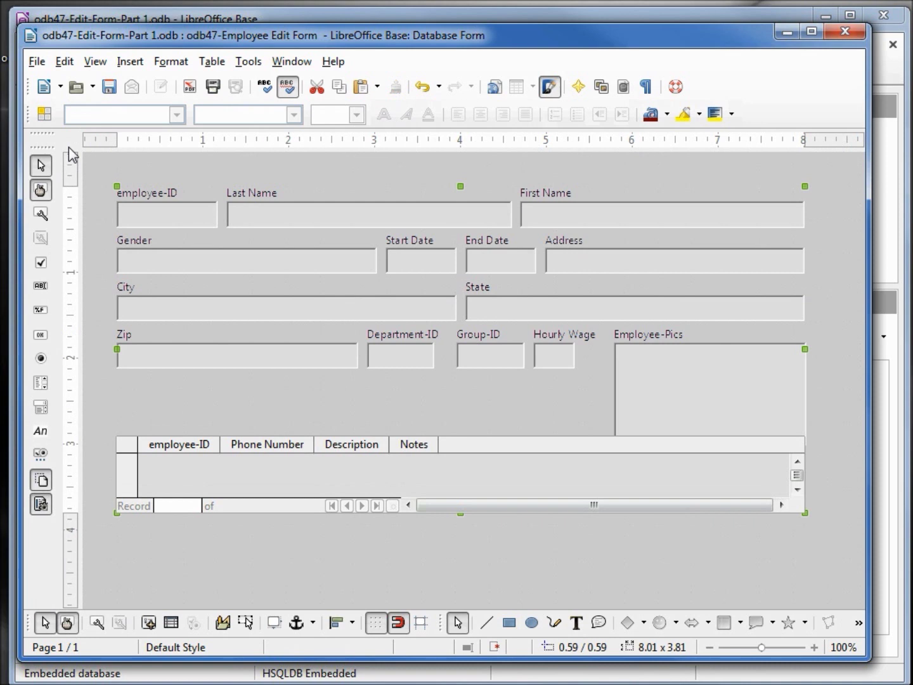
key("Down")
key("Down")
key("Down")
key("Down")
key("Down")
key("Down")
key("Down")
key("Down")
key("Down")
key("Down")
key("Down")
key("Down")
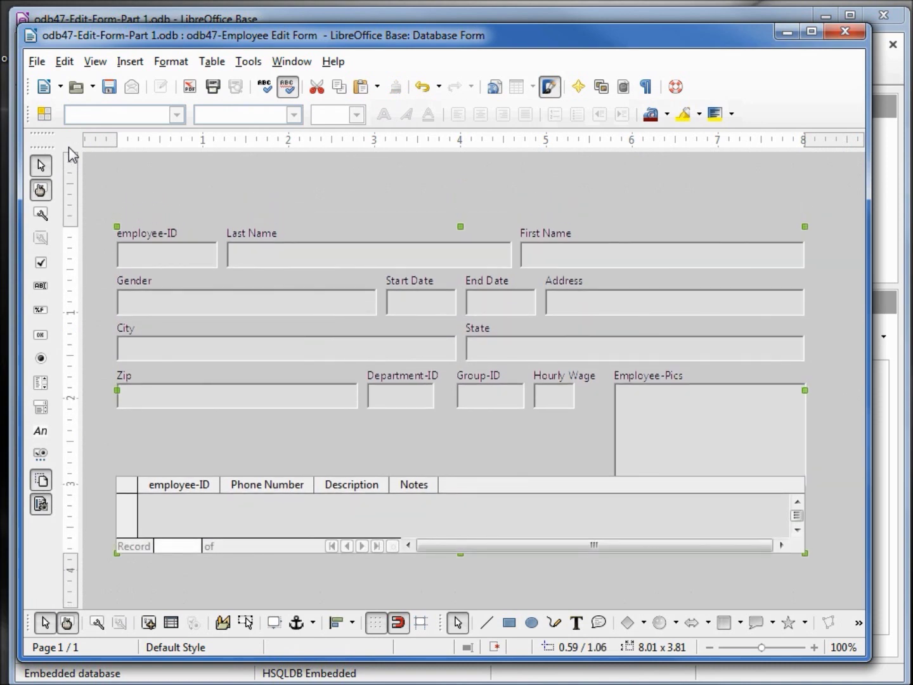
left_click(144, 184)
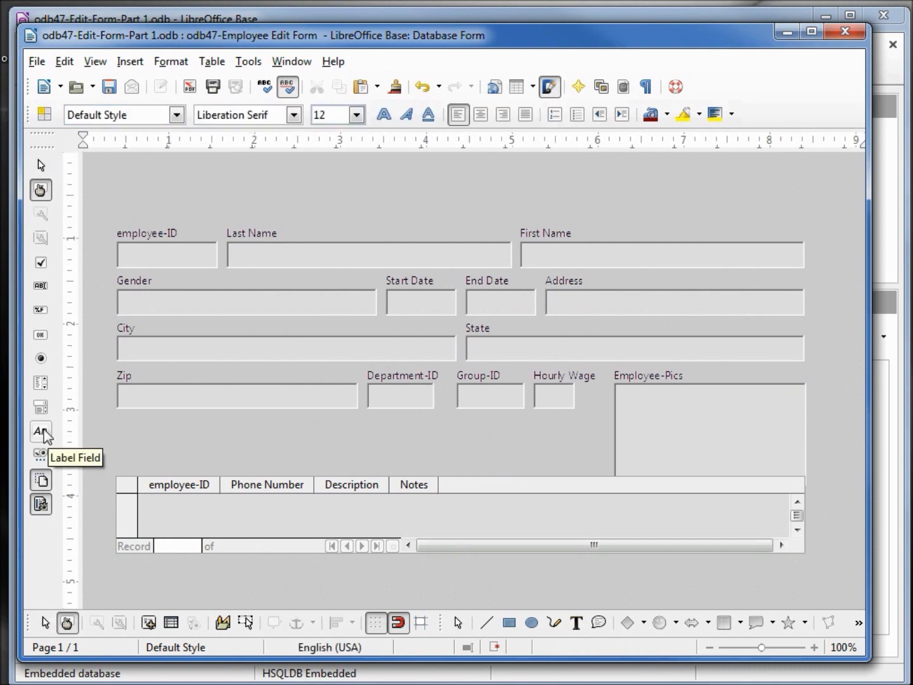
- Draw a label above employee-ID named lbl-Header with caption 'Employee Edit Form'
left_click(42, 432)
left_click_drag(127, 163, 421, 225)
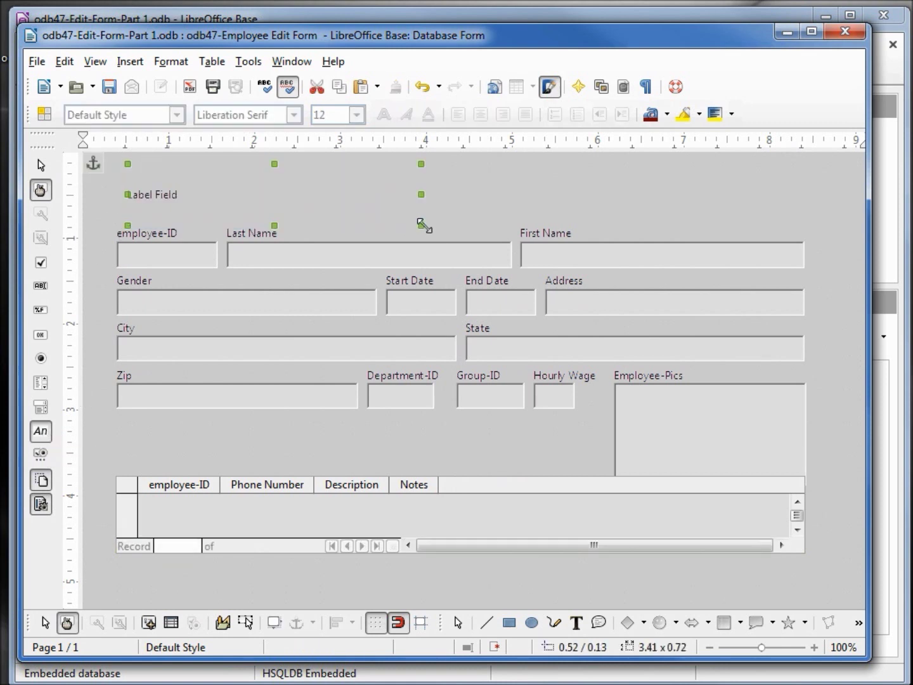
right_click(163, 194)
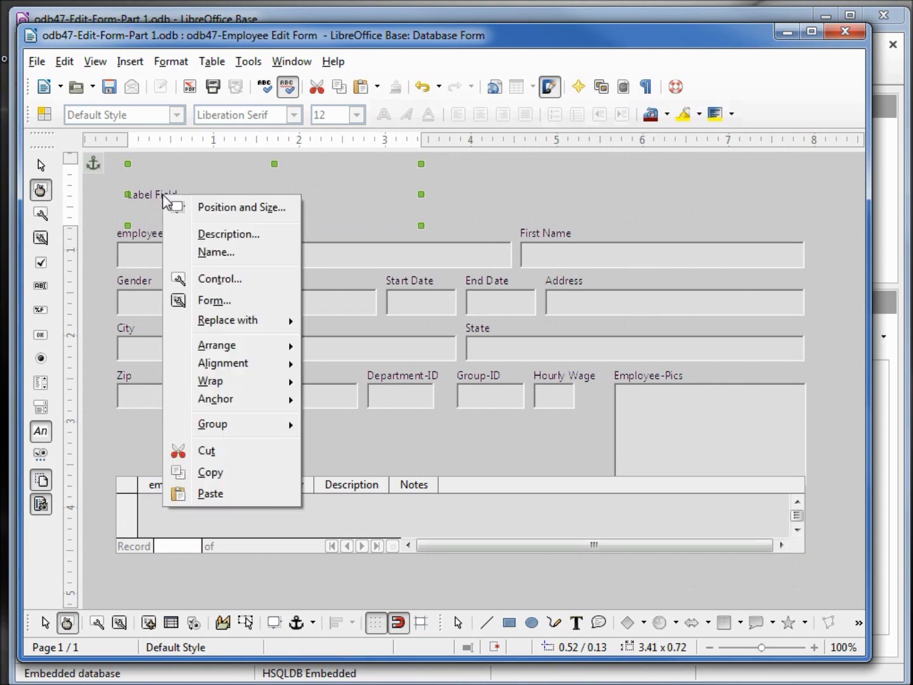
left_click(226, 285)
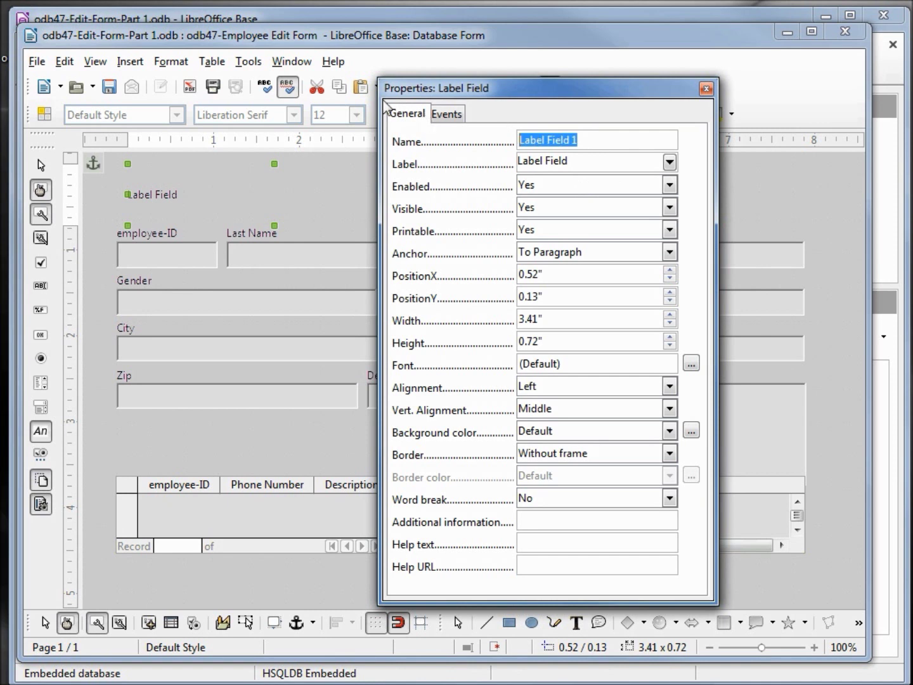
type("lbl-H")
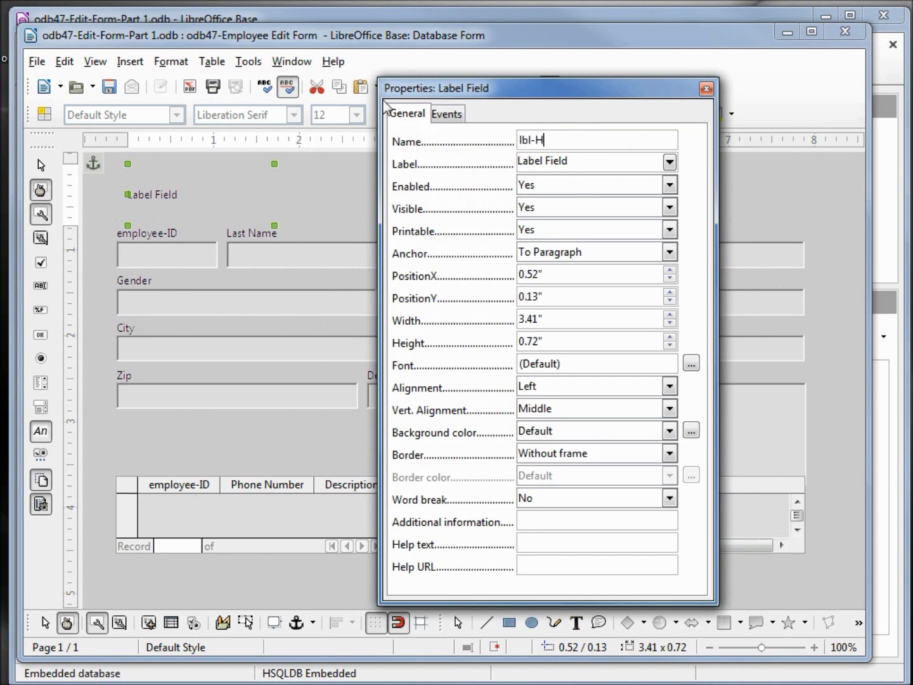
type("eader")
key("Tab")
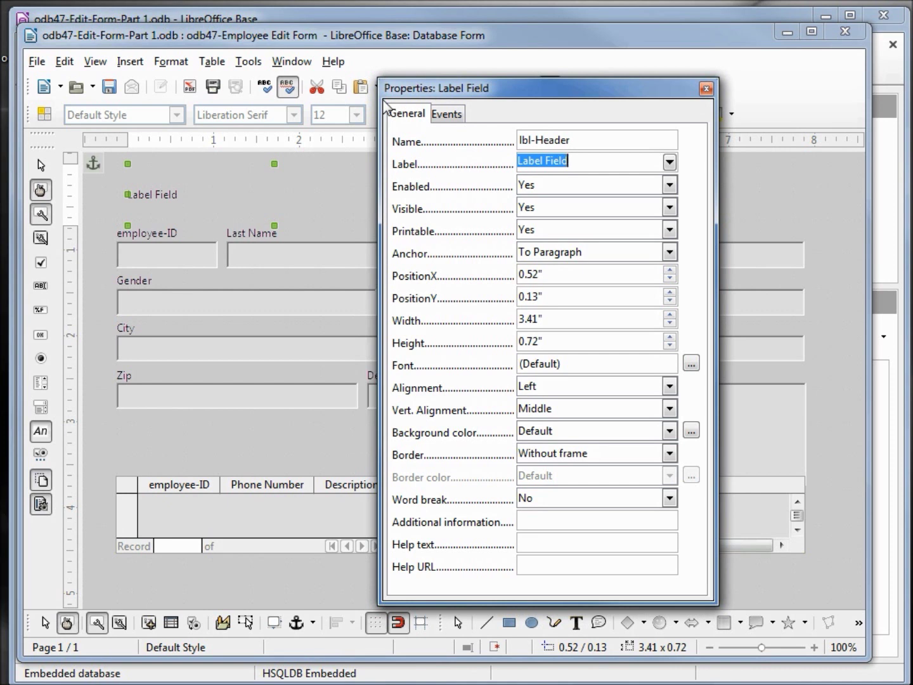
type("Employee Edit Form")
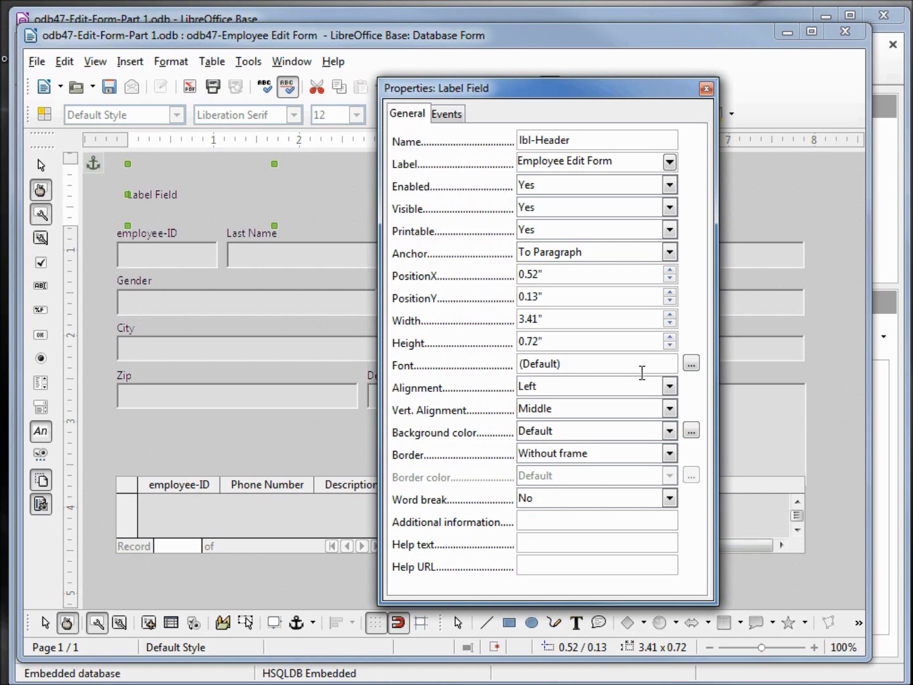
key("Home")
- Format the heading caption as Segoe UI Bold, 24 pt, single underline
left_click(691, 364)
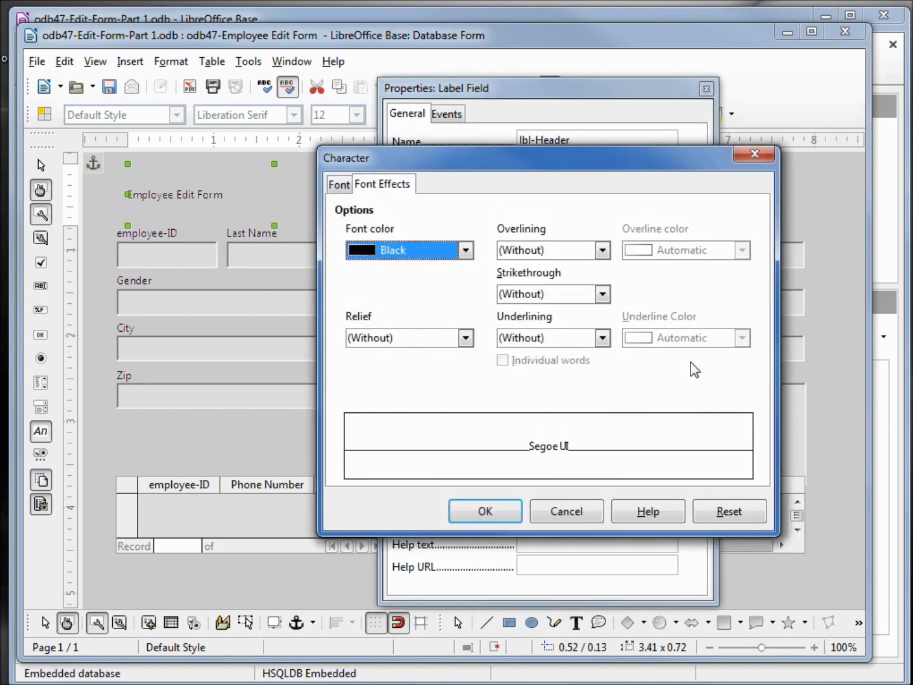
left_click(338, 185)
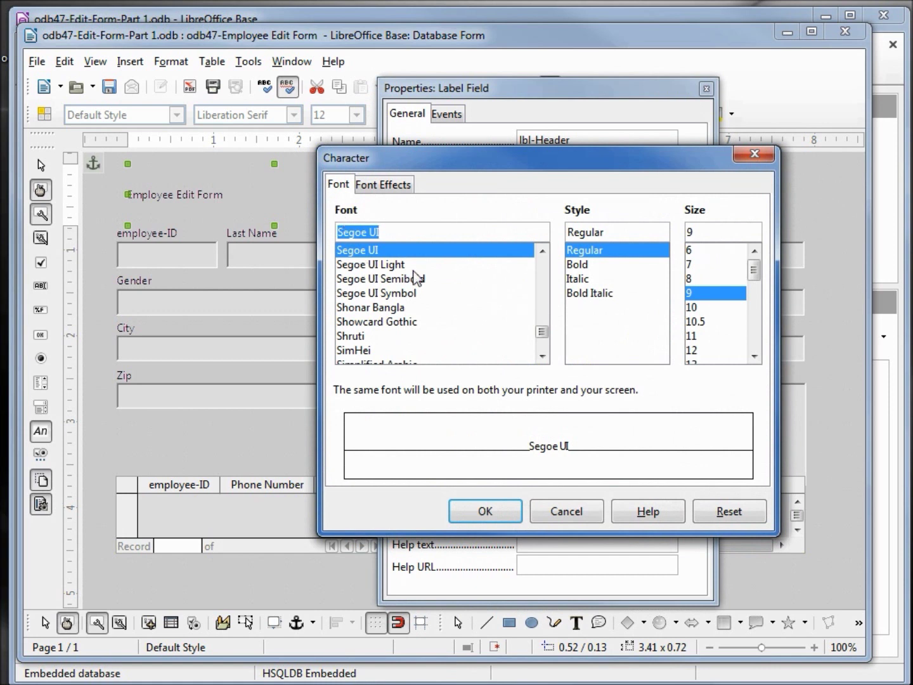
left_click(580, 266)
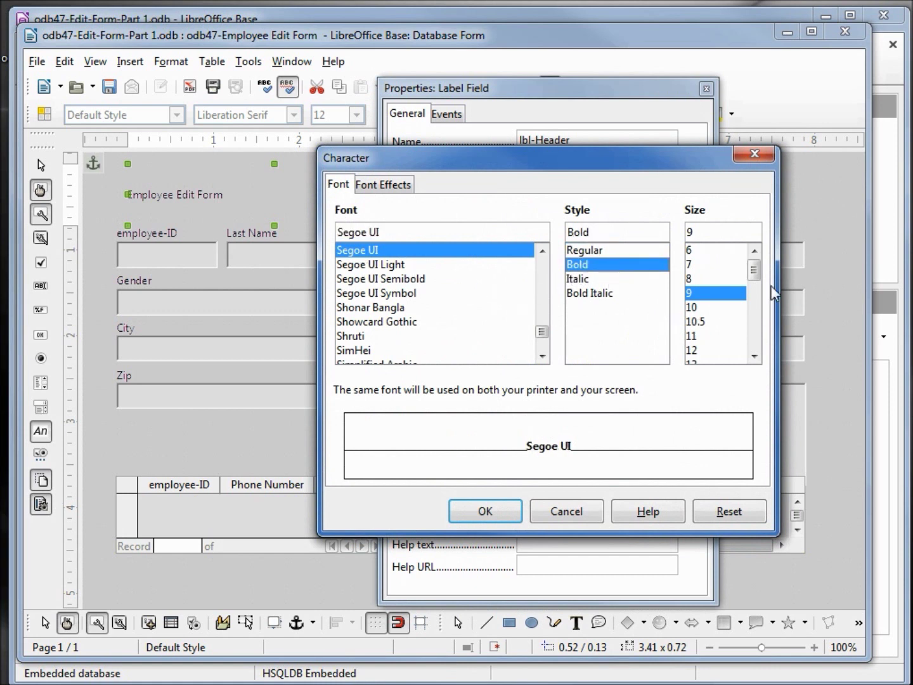
left_click_drag(754, 267, 755, 301)
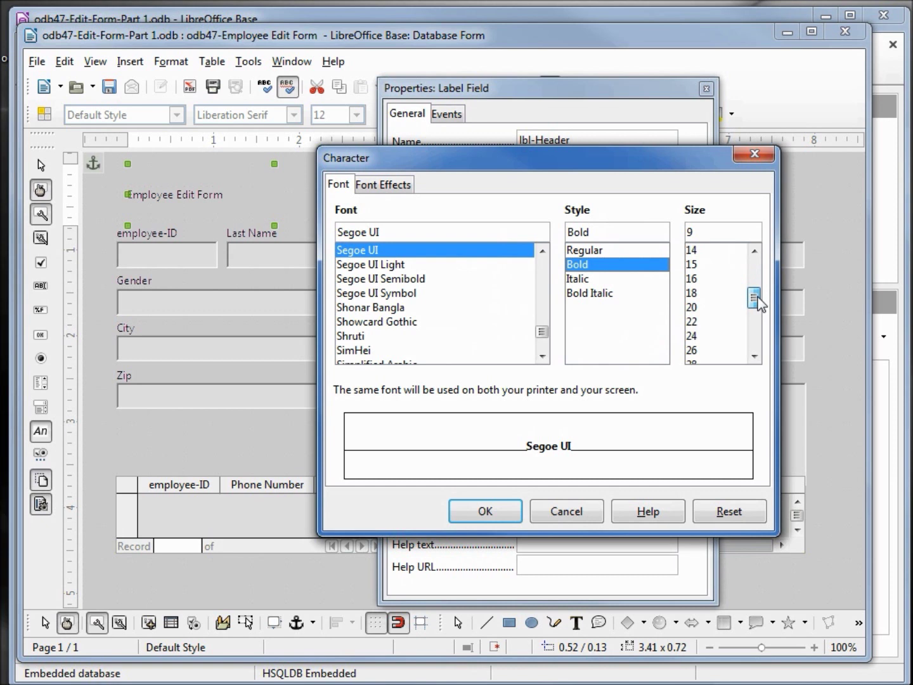
left_click(696, 321)
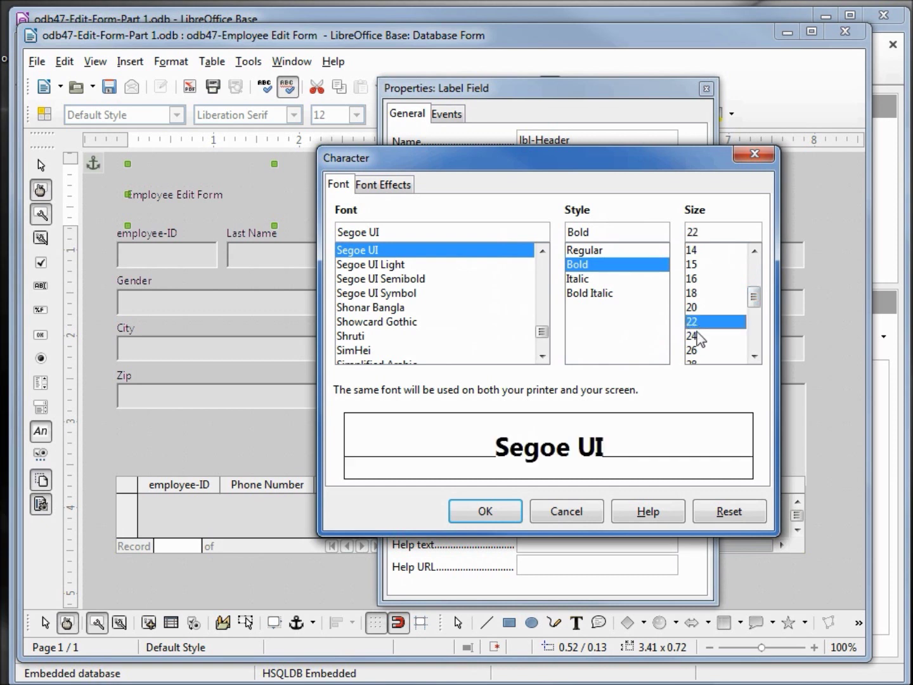
left_click(695, 336)
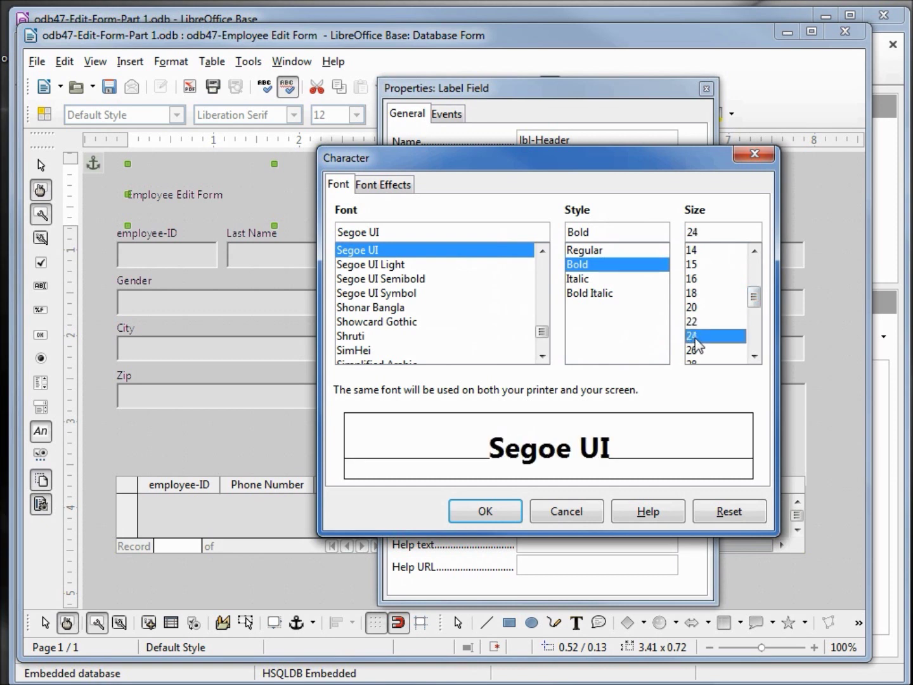
left_click(378, 184)
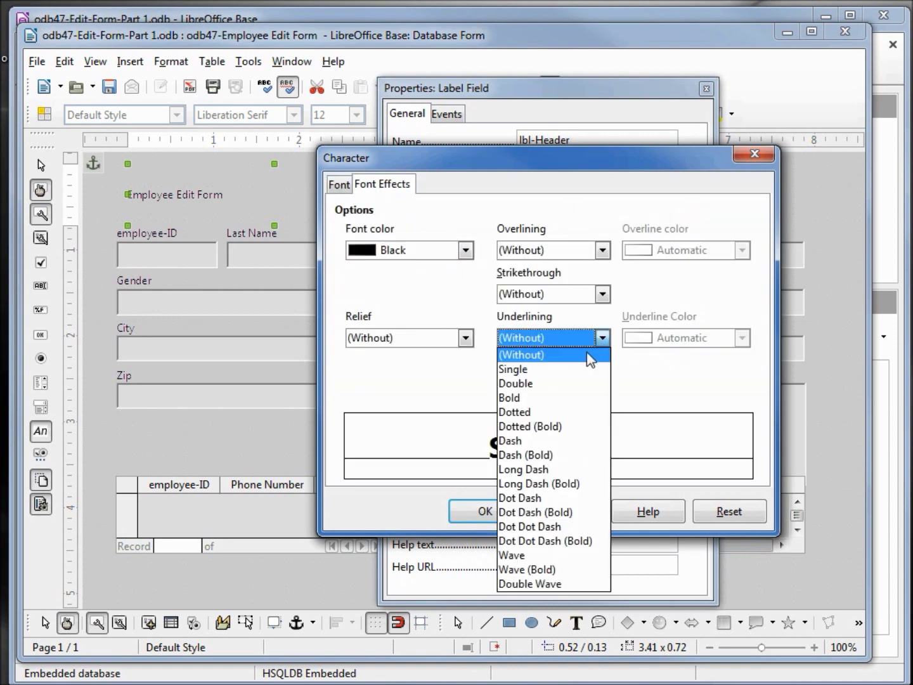
left_click(575, 370)
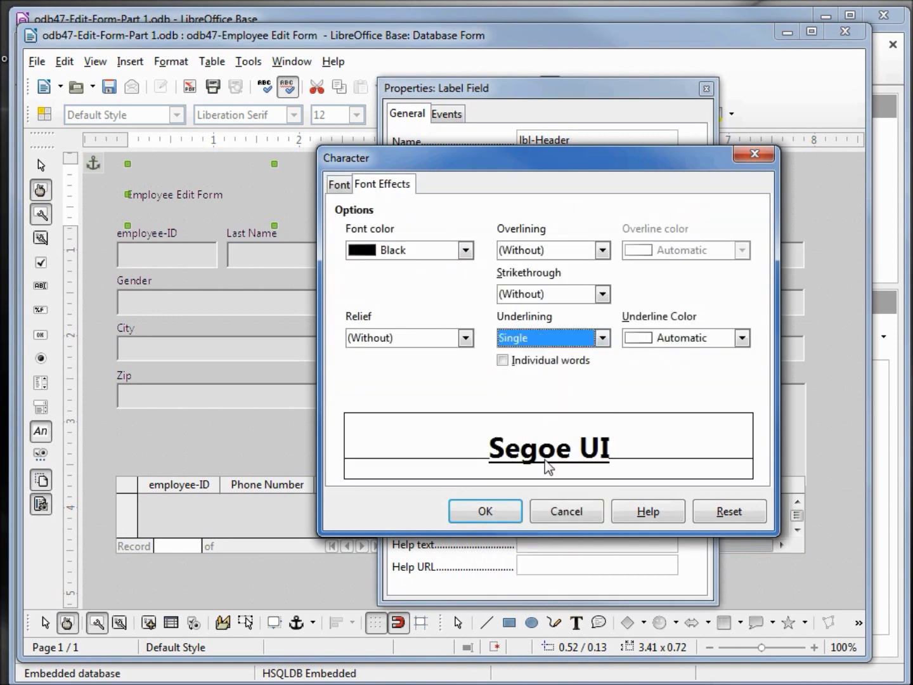
left_click(484, 513)
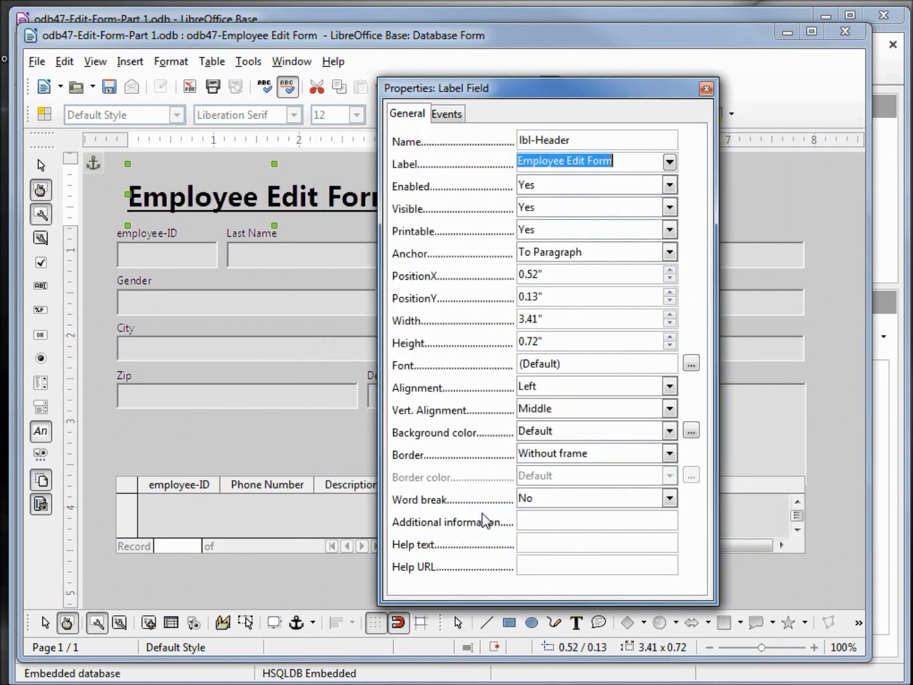
left_click(706, 89)
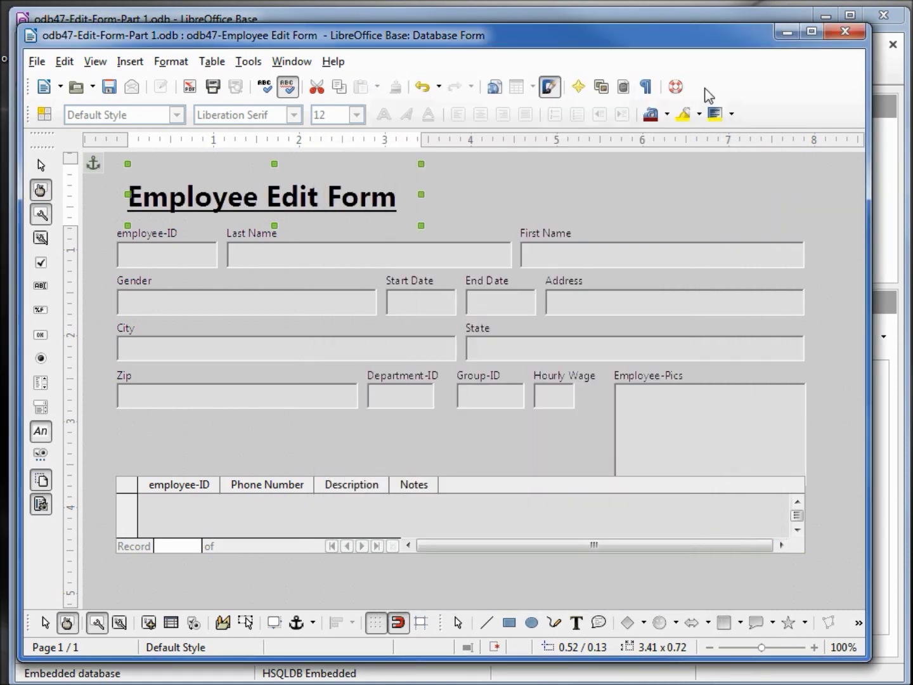
- Delete 'employee-' from the employee-ID label's caption so it reads 'ID'
left_click(556, 200)
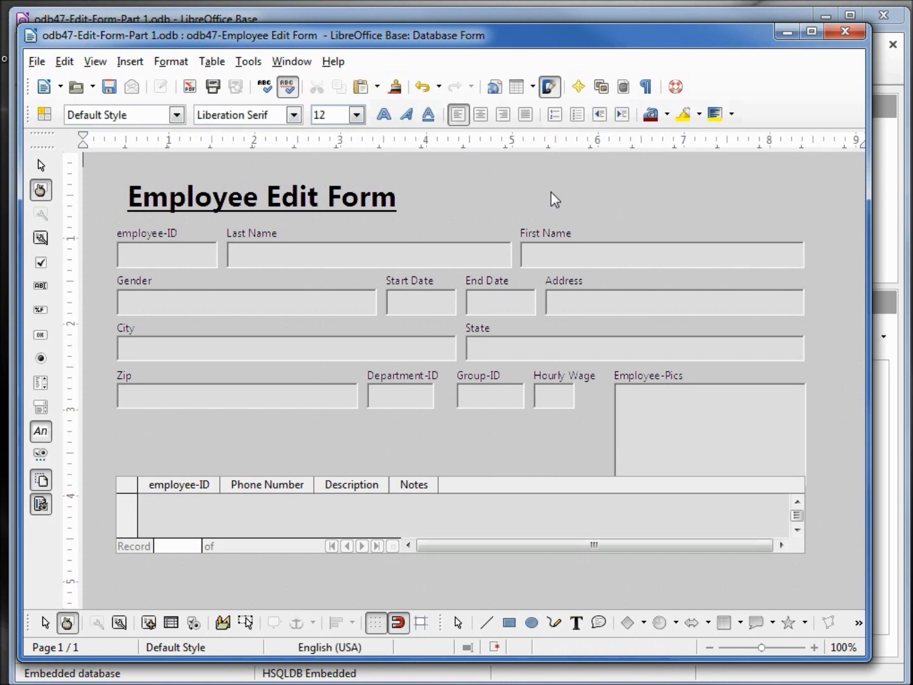
left_click(151, 232)
right_click(152, 234)
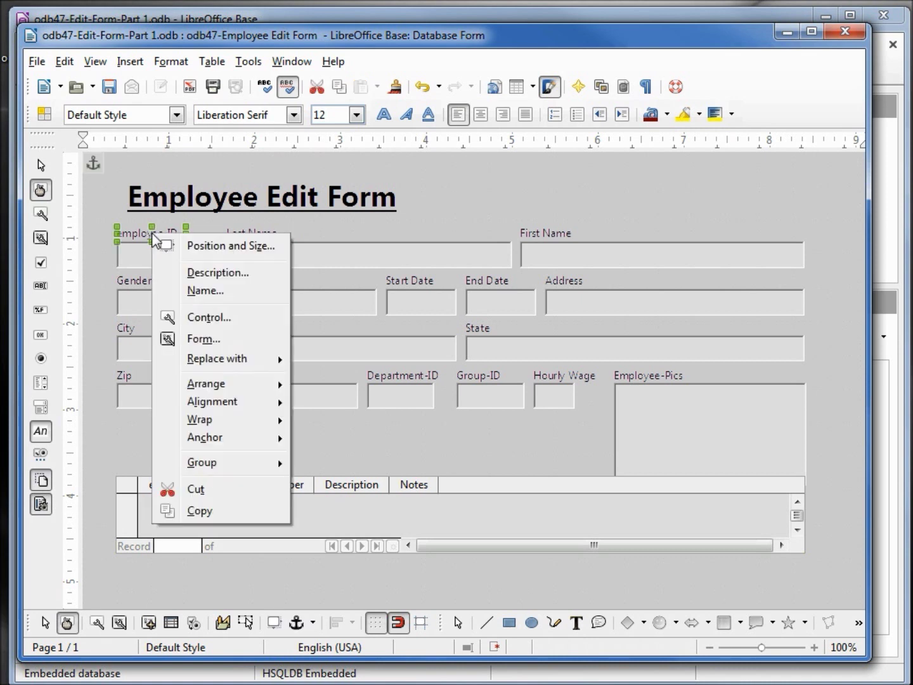
left_click(242, 317)
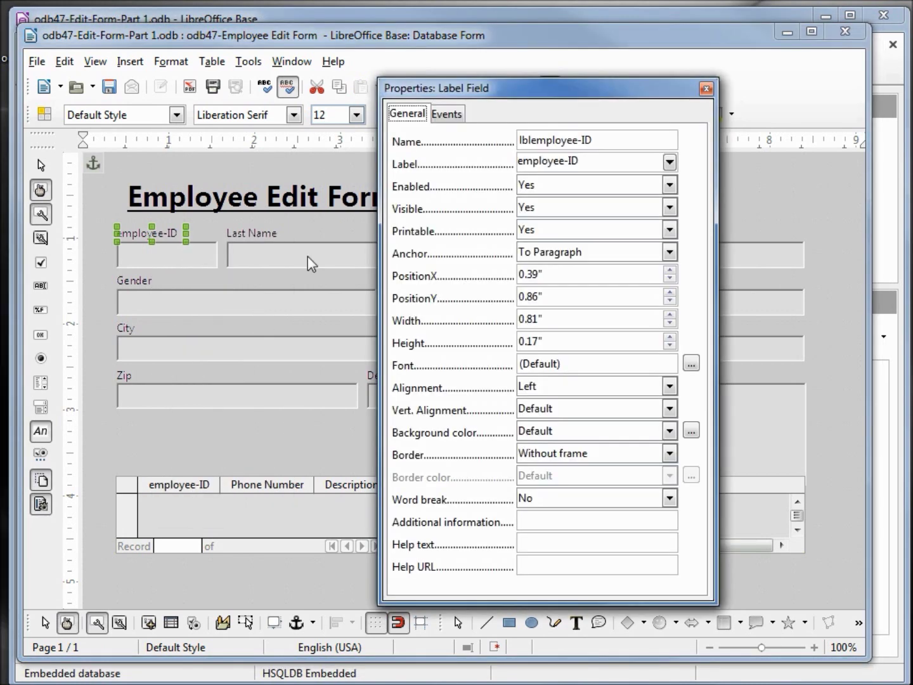
left_click_drag(563, 160, 507, 158)
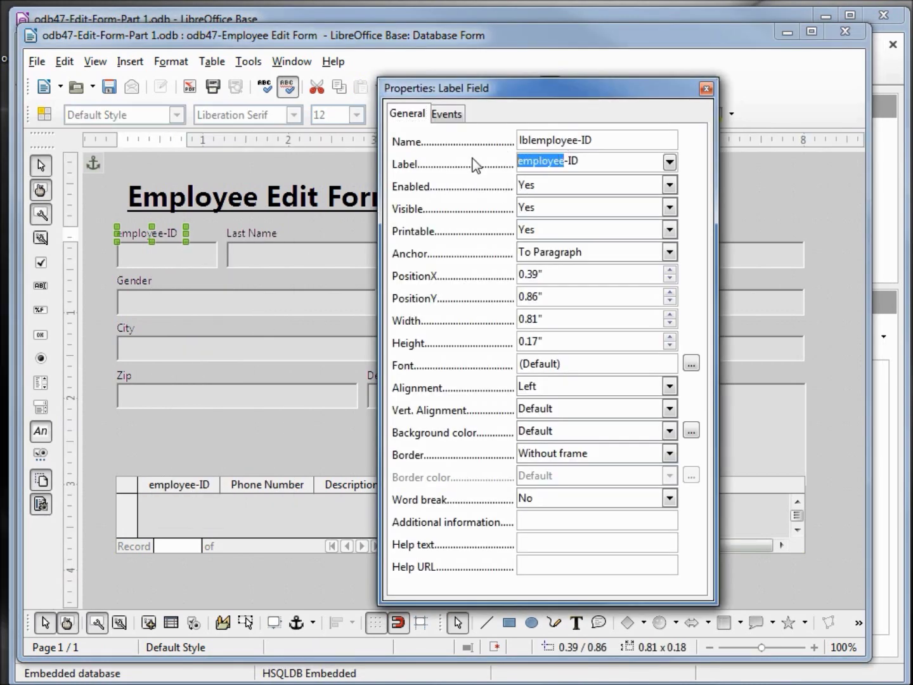
key("Delete")
key("Delete")
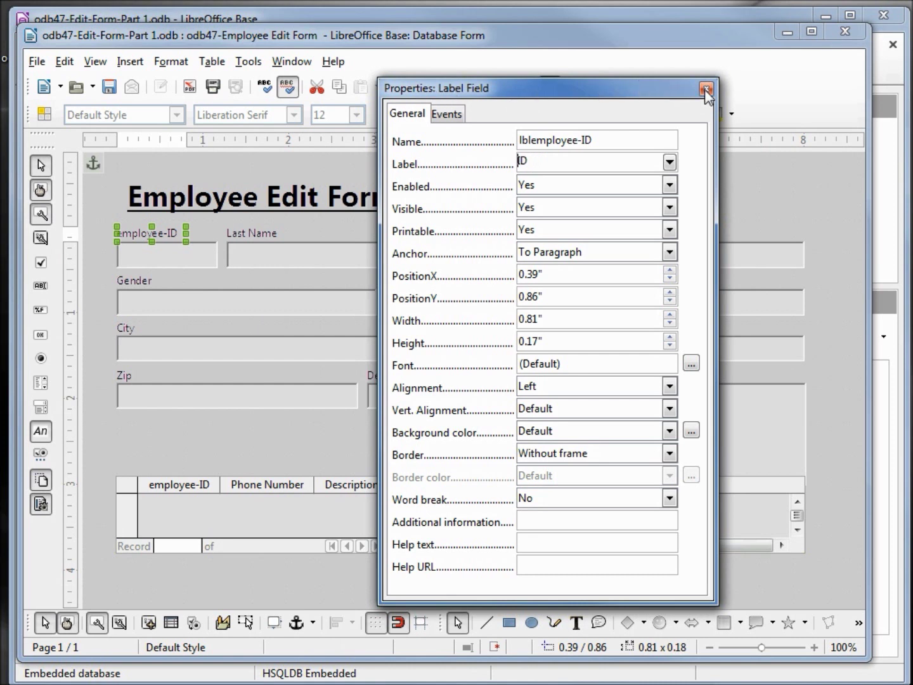
left_click(706, 88)
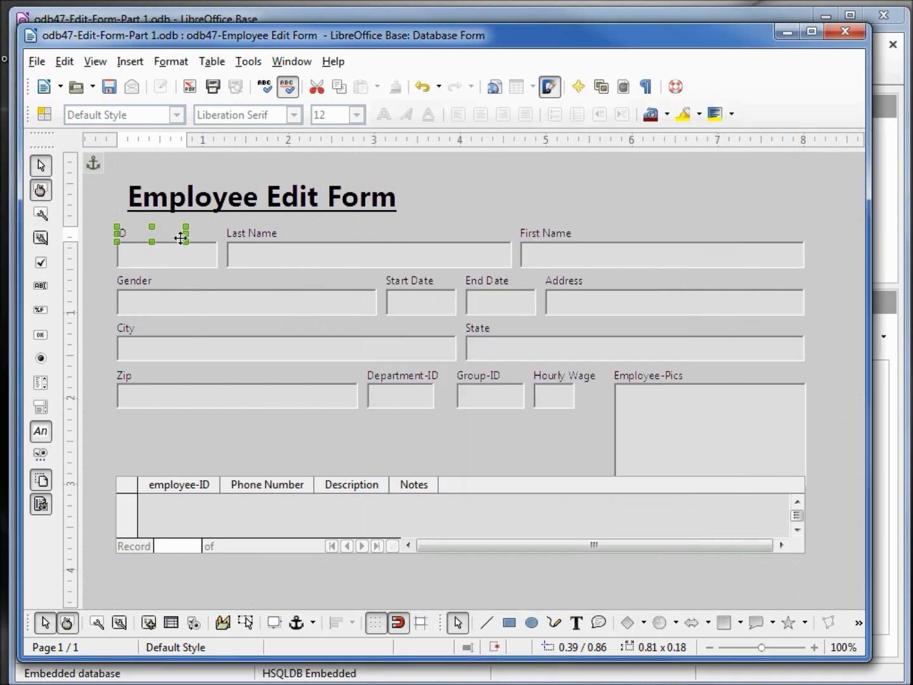
- Narrow the ID label and its text box to 0.39 wide
left_click_drag(185, 234, 139, 237)
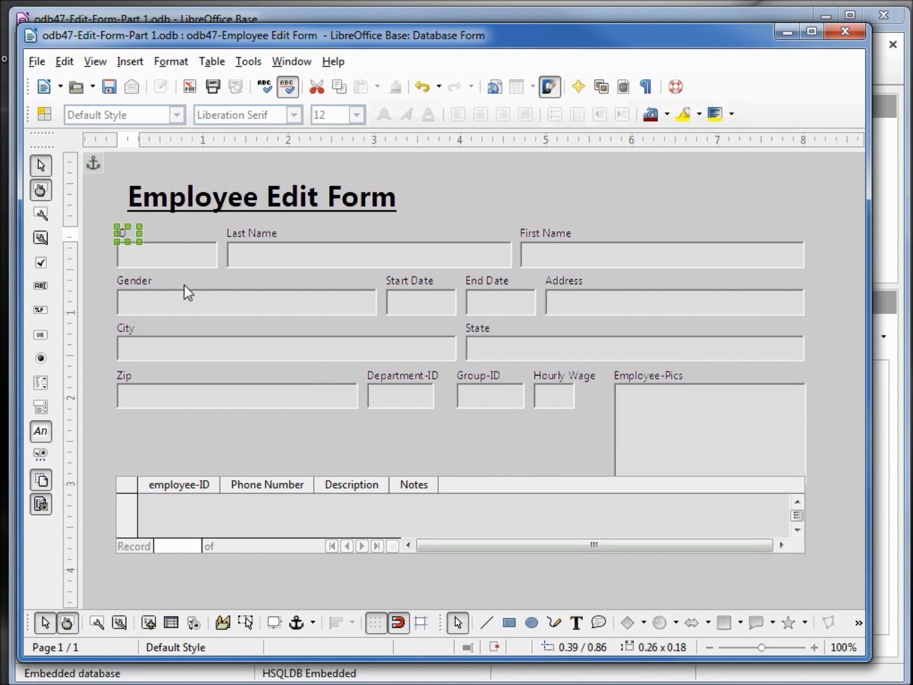
left_click(167, 257)
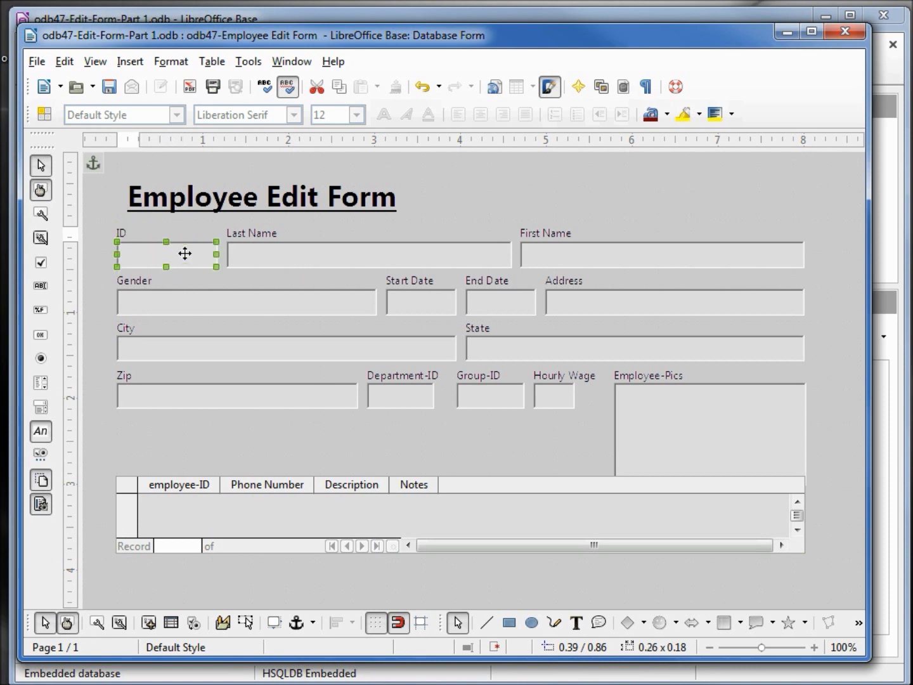
left_click_drag(216, 254, 145, 267)
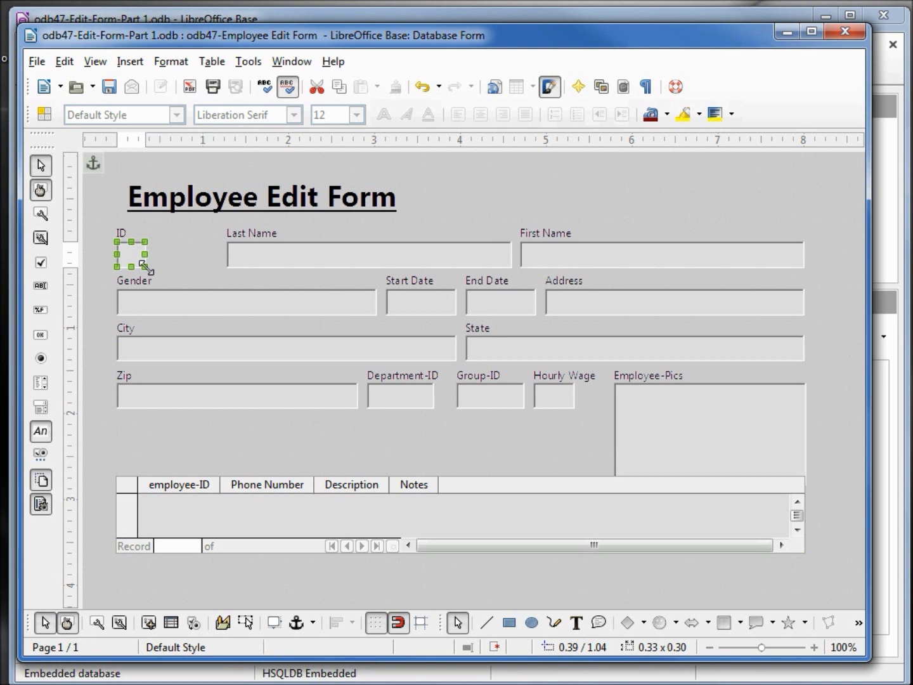
left_click(120, 231)
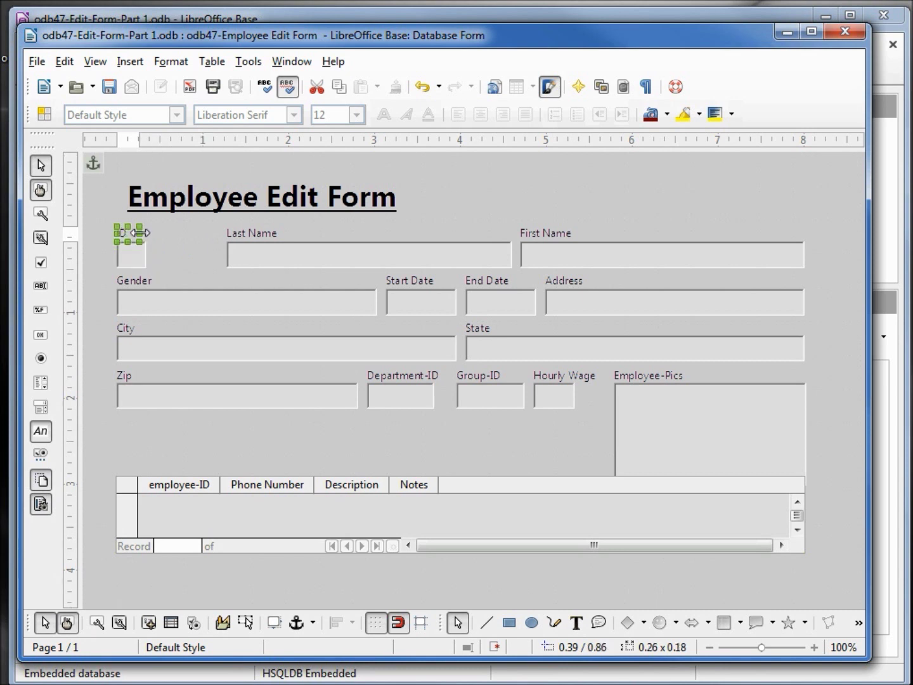
left_click_drag(140, 233, 146, 232)
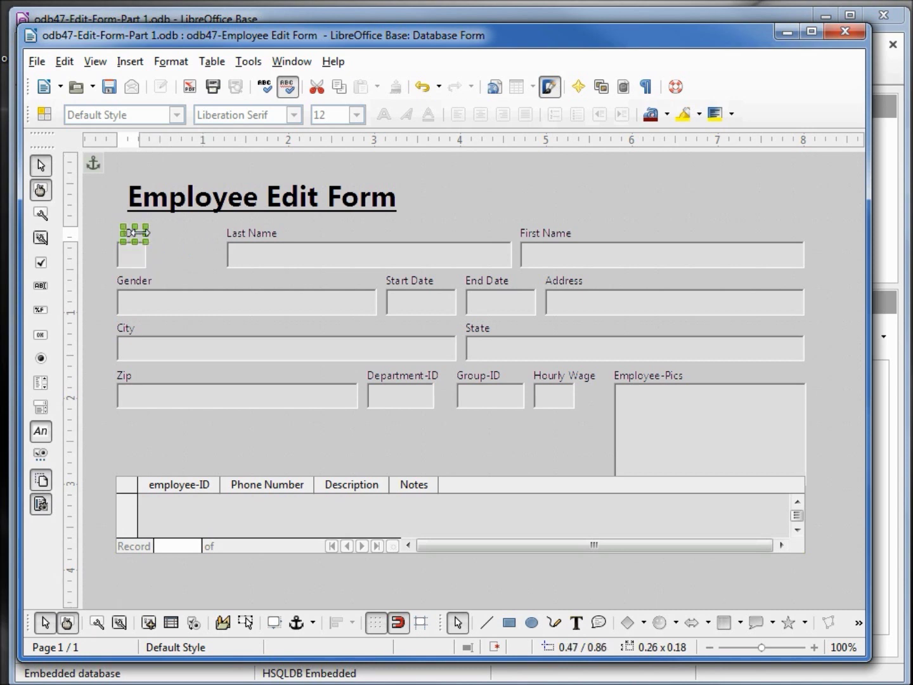
- Narrow the Last Name field beside the ID box
left_click(276, 262)
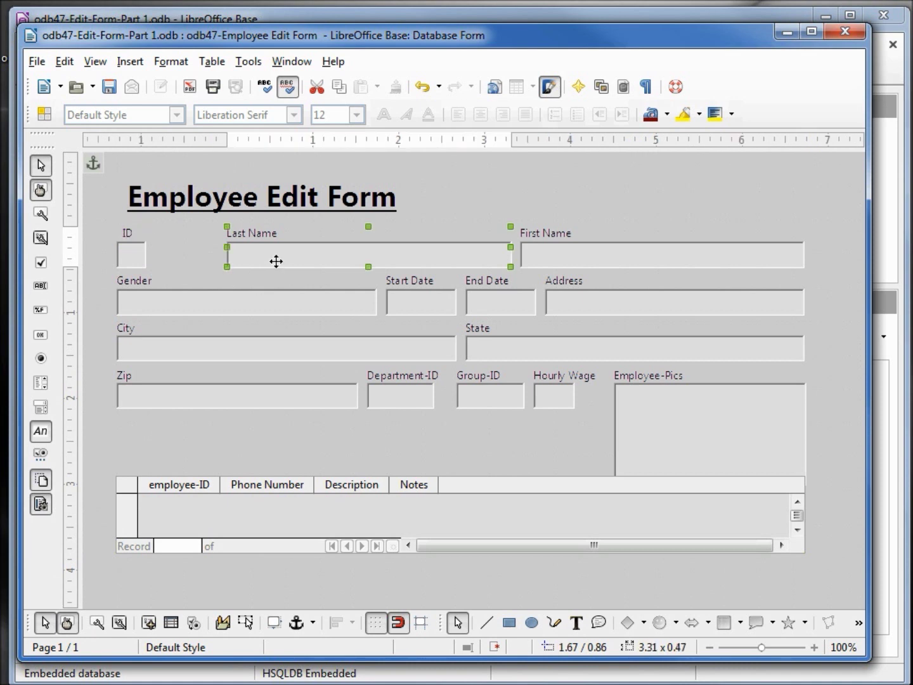
key("Left")
key("Left")
key("Left")
key("Left")
key("Left")
key("Left")
key("Left")
key("Left")
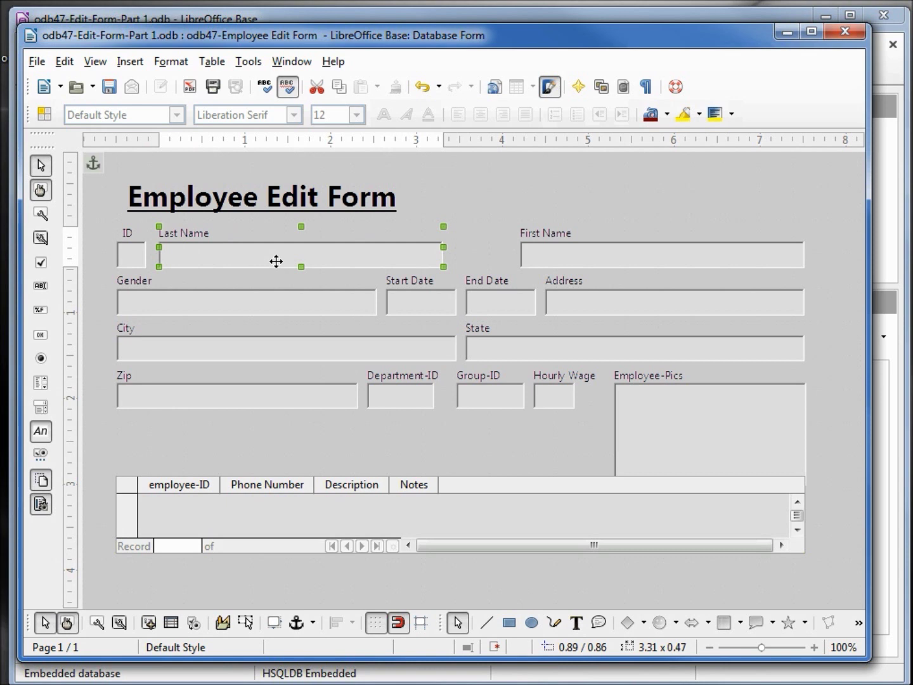
key("ctrl+z")
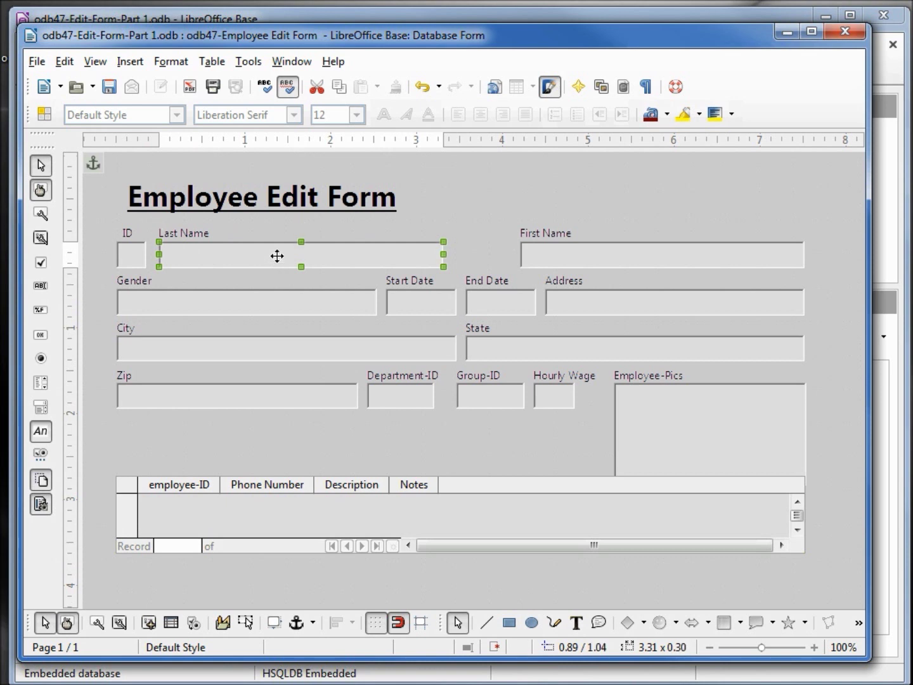
left_click_drag(443, 254, 263, 272)
- Move First Name left beside Last Name and narrow its text box
left_click(565, 247)
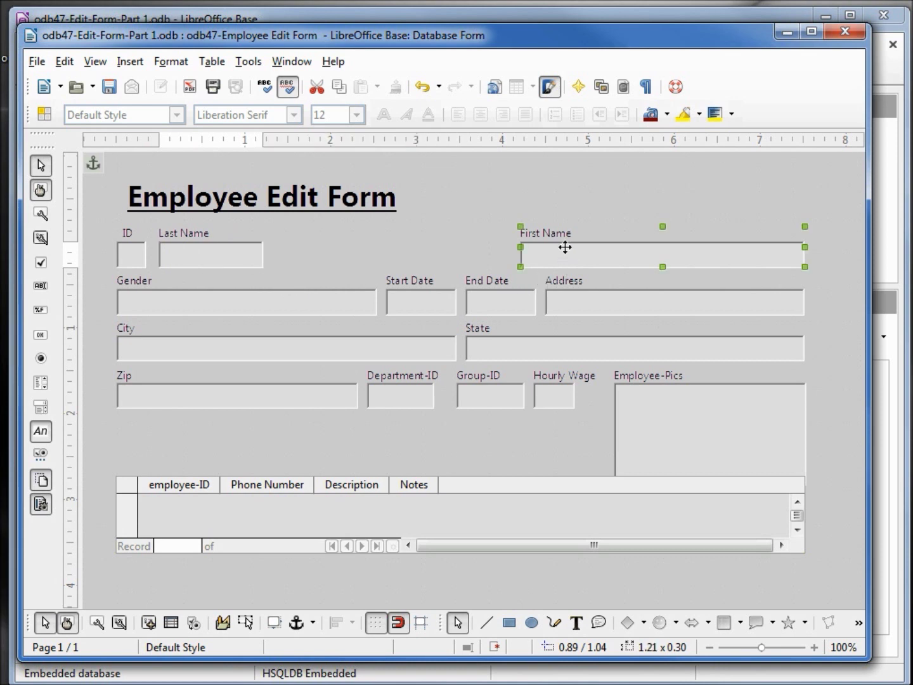
key("Left")
key("Left")
key("Left")
key("Left")
key("Left")
key("Left")
key("Left")
key("Left")
key("Left")
key("Left")
key("Left")
key("Left")
key("Left")
key("Left")
key("Left")
key("Left")
key("Left")
key("Left")
key("Left")
key("Left")
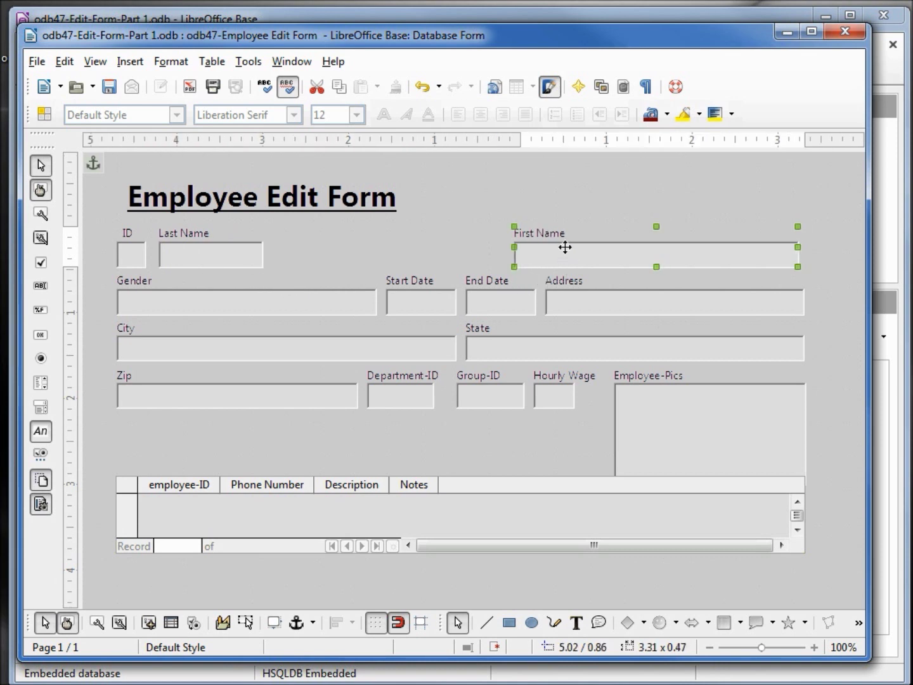
key("Left")
key("Left")
key("Left")
key("Left")
key("Left")
key("Left")
key("Left")
key("Left")
key("Left")
key("Left")
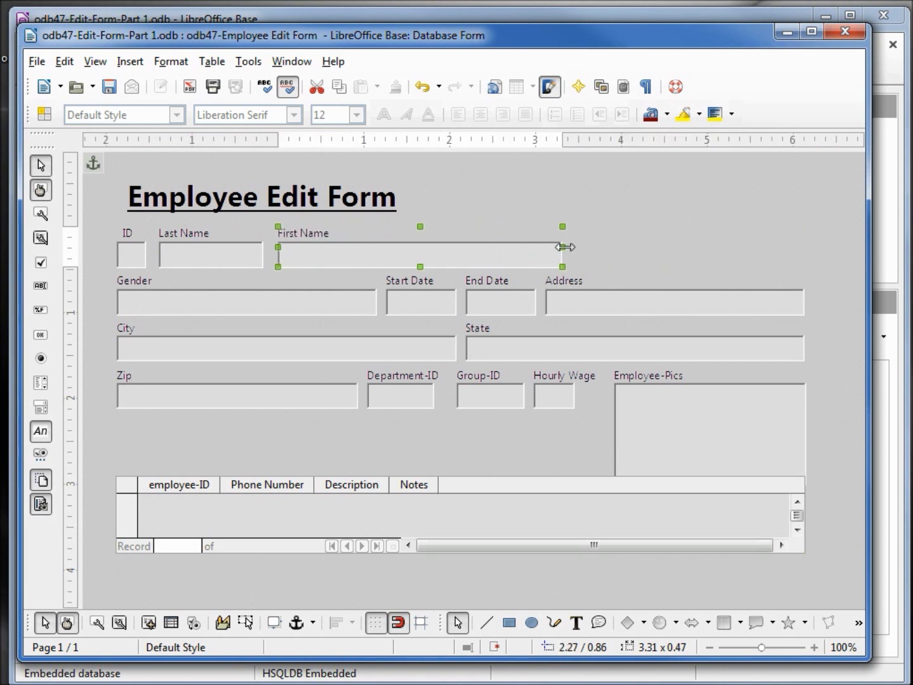
left_click(523, 257, "ctrl")
left_click_drag(563, 254, 381, 259)
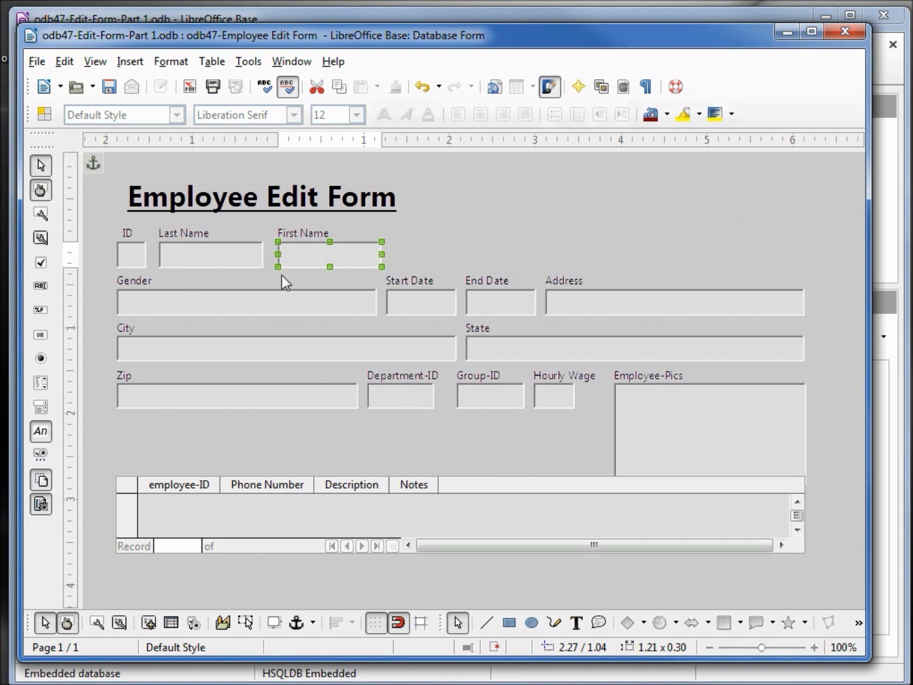
left_click(183, 298)
- Move Gender to the upper right, then shift Address to the left edge and narrow it
left_click_drag(165, 298, 520, 242)
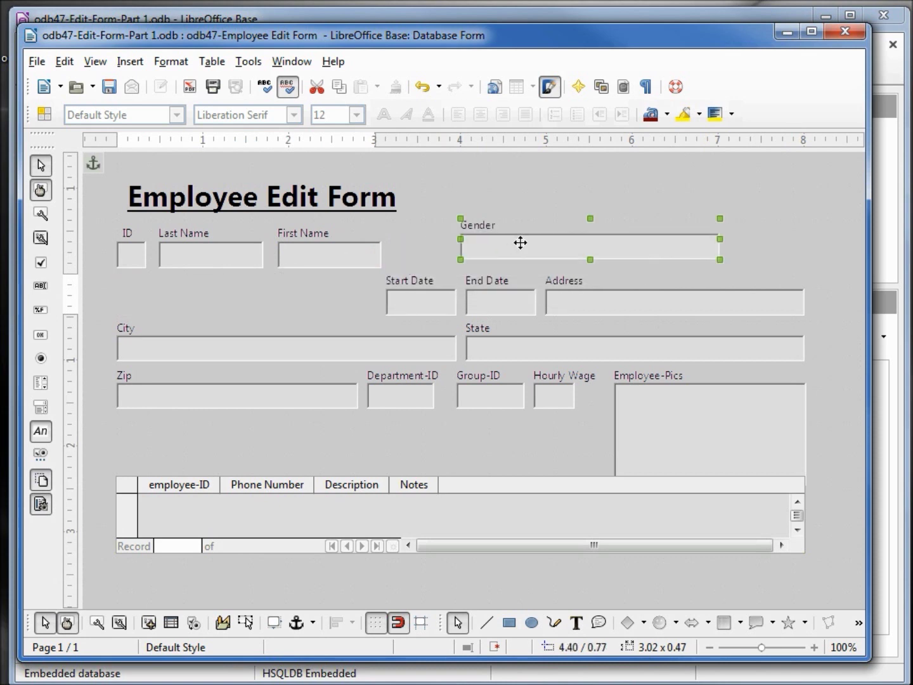
left_click(586, 294)
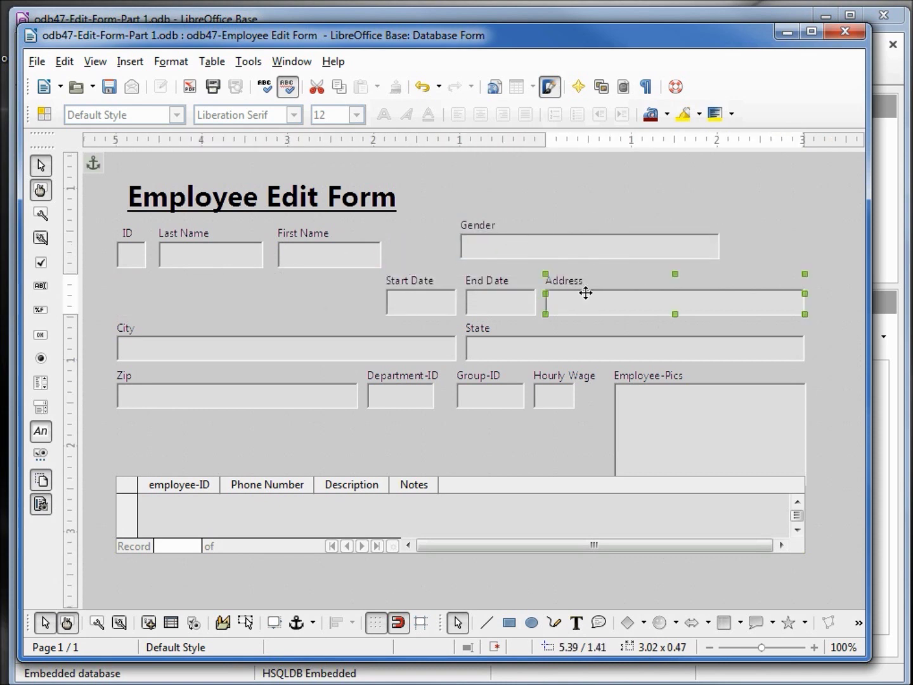
key("Left")
key("Left")
key("Left")
key("Left")
key("Left")
key("Left")
key("Left")
key("Left")
key("Left")
key("Left")
key("Left")
key("Left")
key("Left")
key("Left")
key("Left")
key("Left")
key("Left")
key("Left")
key("Left")
key("Left")
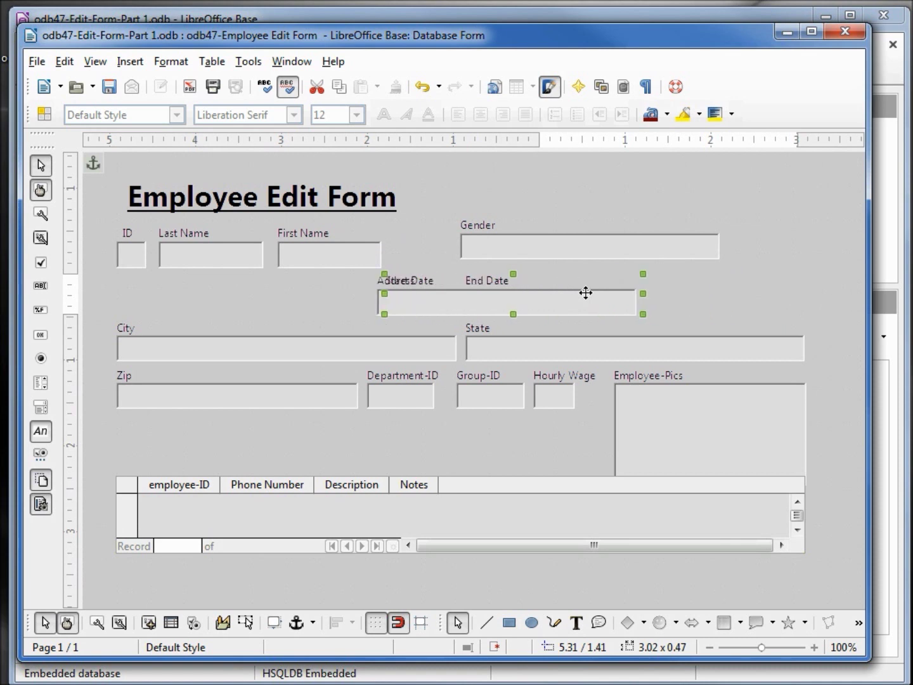
key("Left")
key("Left")
key("Left")
key("Left")
key("Left")
key("Left")
key("Left")
key("Left")
key("Left")
key("Left")
key("Left")
key("Left")
key("Left")
key("Left")
key("Left")
key("Left")
key("Left")
key("Left")
key("Left")
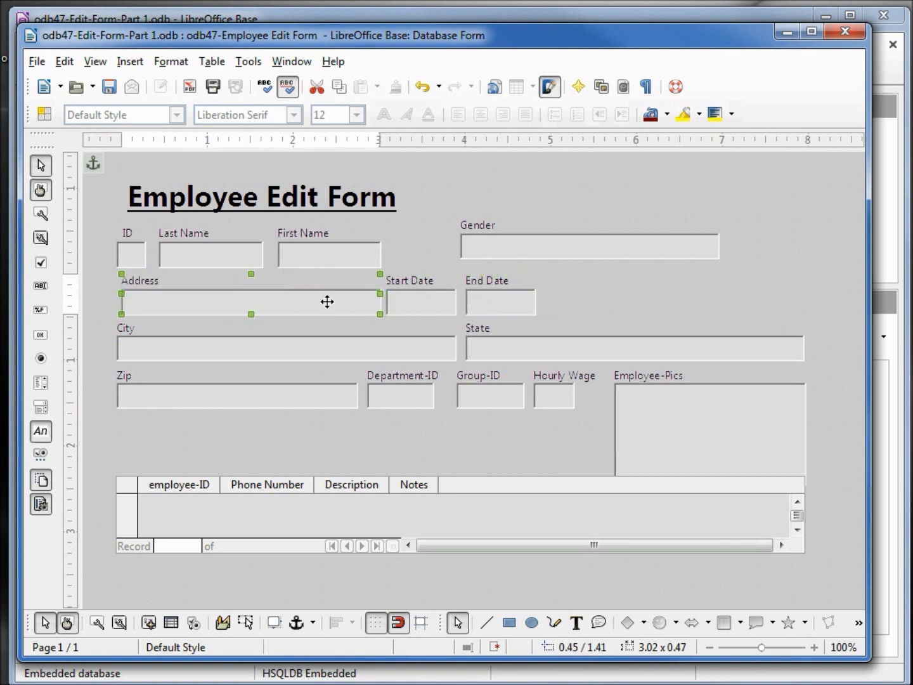
left_click(326, 302, "ctrl")
left_click_drag(339, 300, 264, 304)
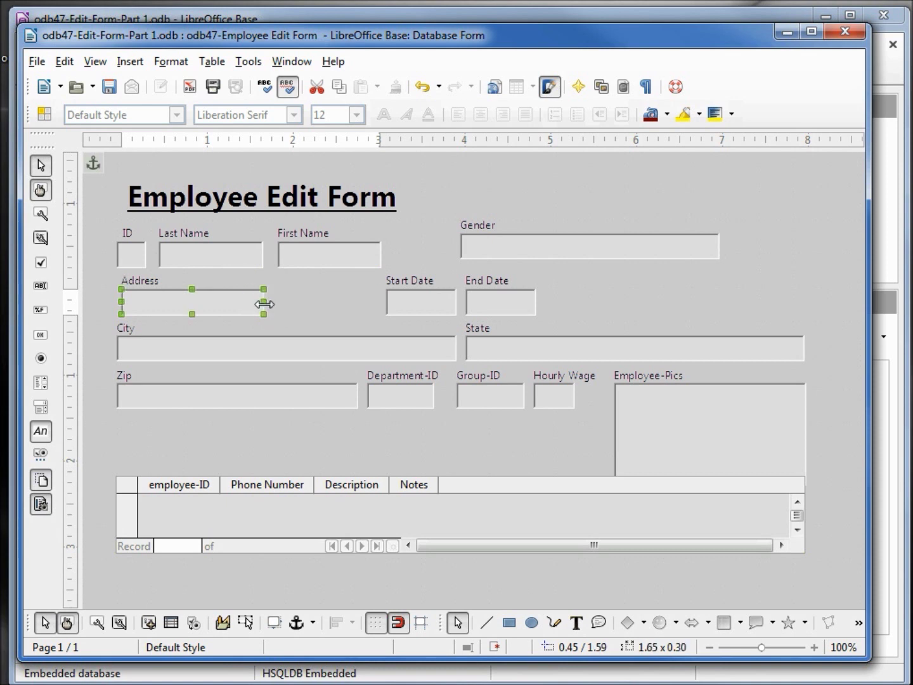
- Shorten the City and Zip text boxes
left_click(247, 350)
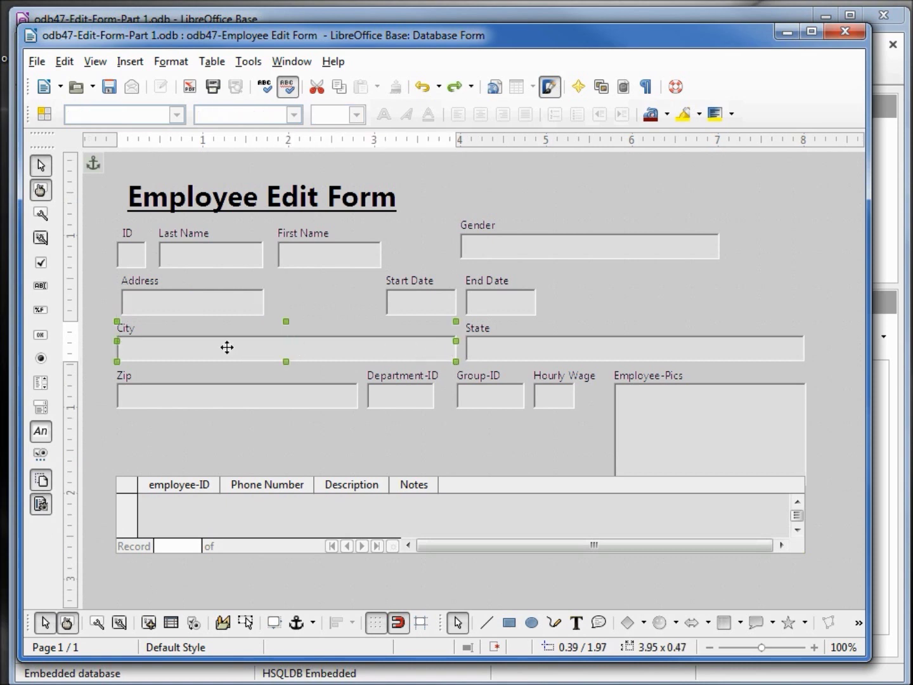
left_click(457, 351, "ctrl")
left_click_drag(457, 351, 263, 348)
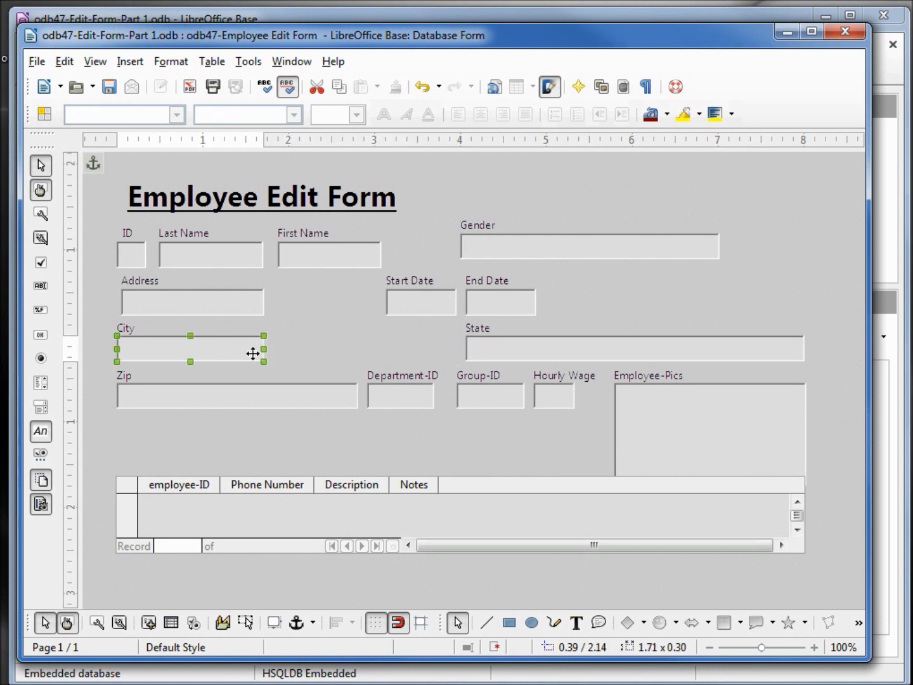
left_click(251, 396, "ctrl")
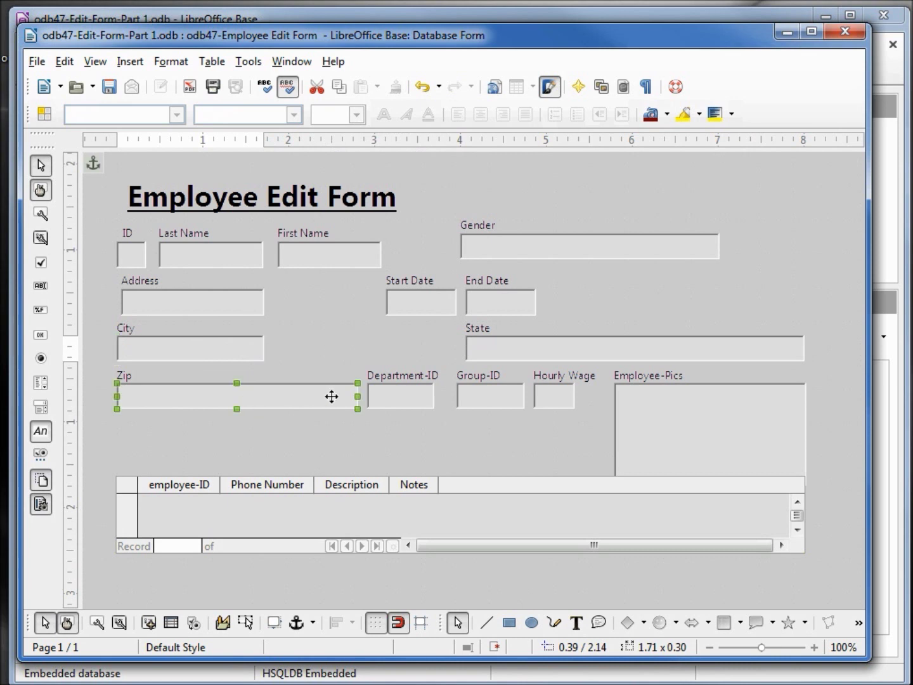
left_click_drag(358, 398, 166, 402)
- Move State below City, narrow it, and place Zip right beside it
left_click(496, 345)
left_click_drag(520, 347, 250, 394)
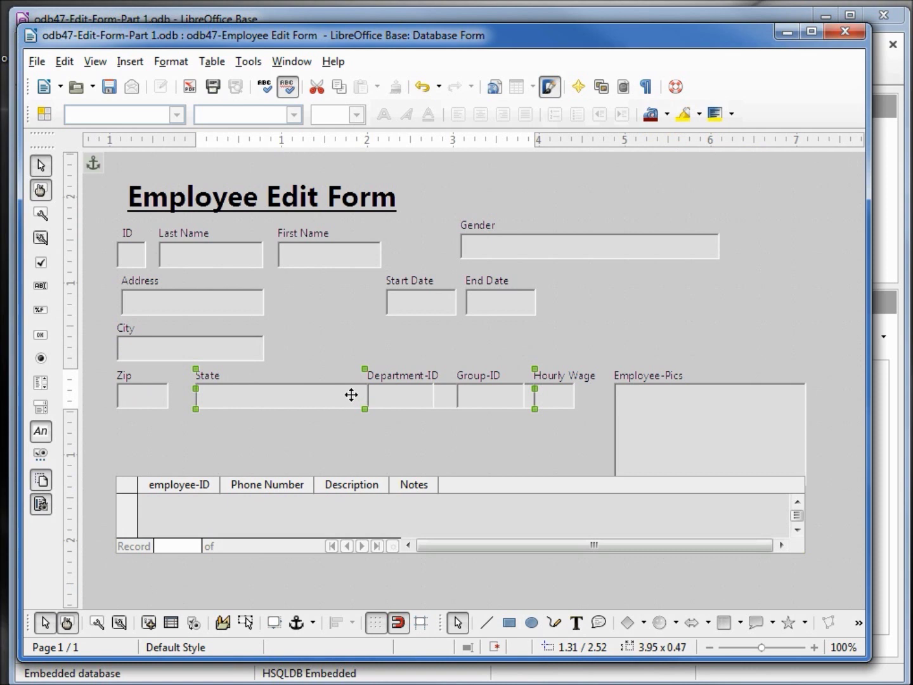
left_click_drag(532, 397, 269, 406)
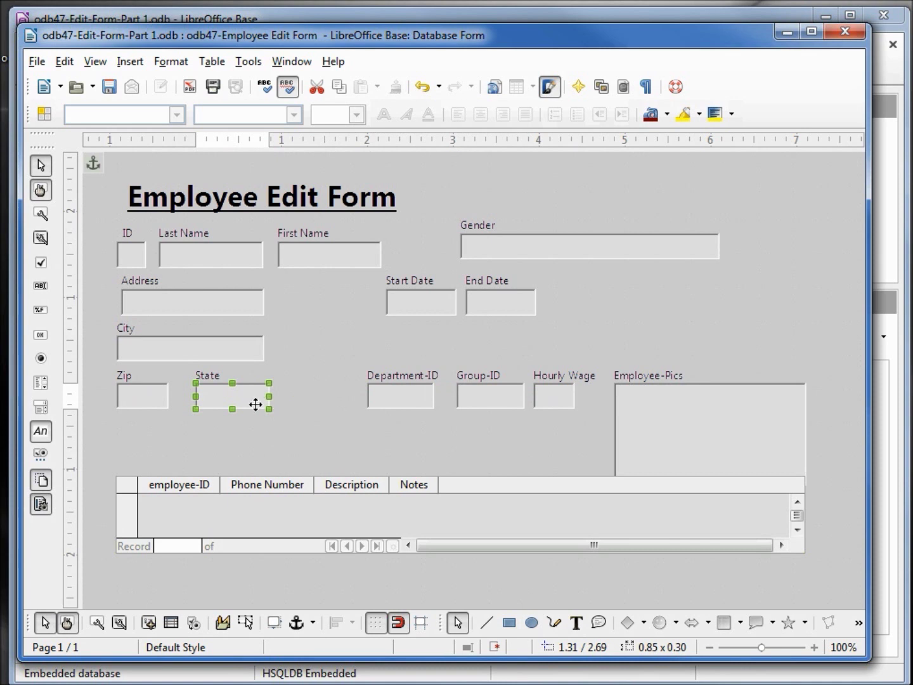
left_click(121, 389)
left_click_drag(123, 387, 298, 394)
left_click(228, 390)
left_click_drag(228, 389, 150, 391)
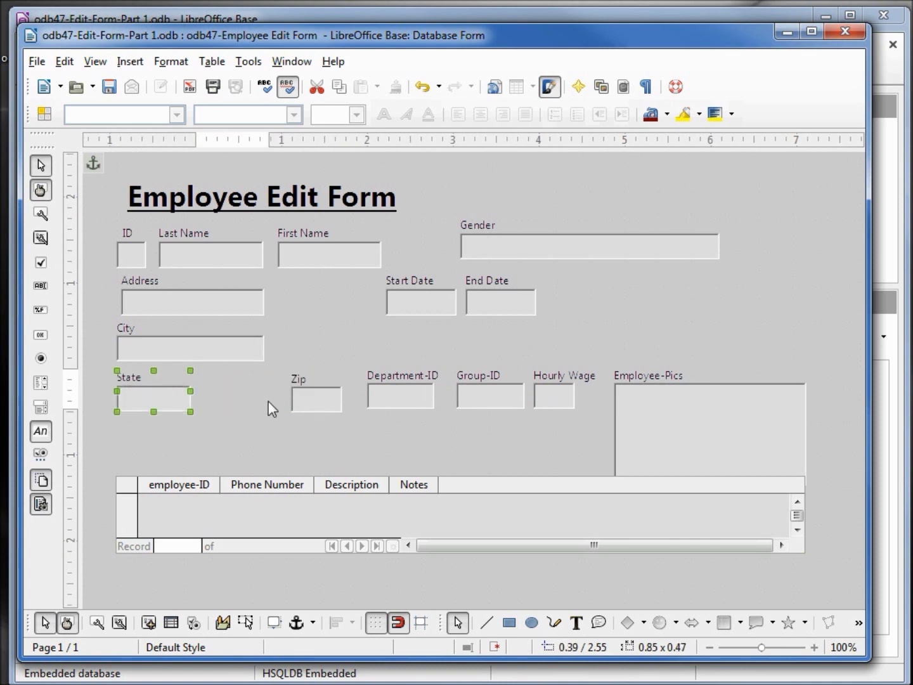
left_click_drag(310, 401, 216, 387)
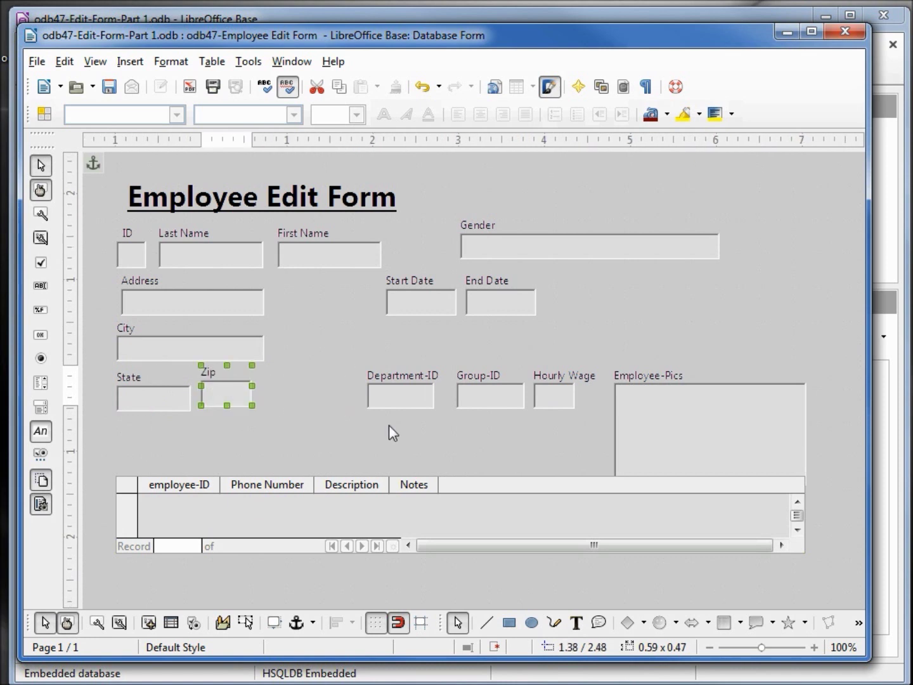
left_click(538, 249)
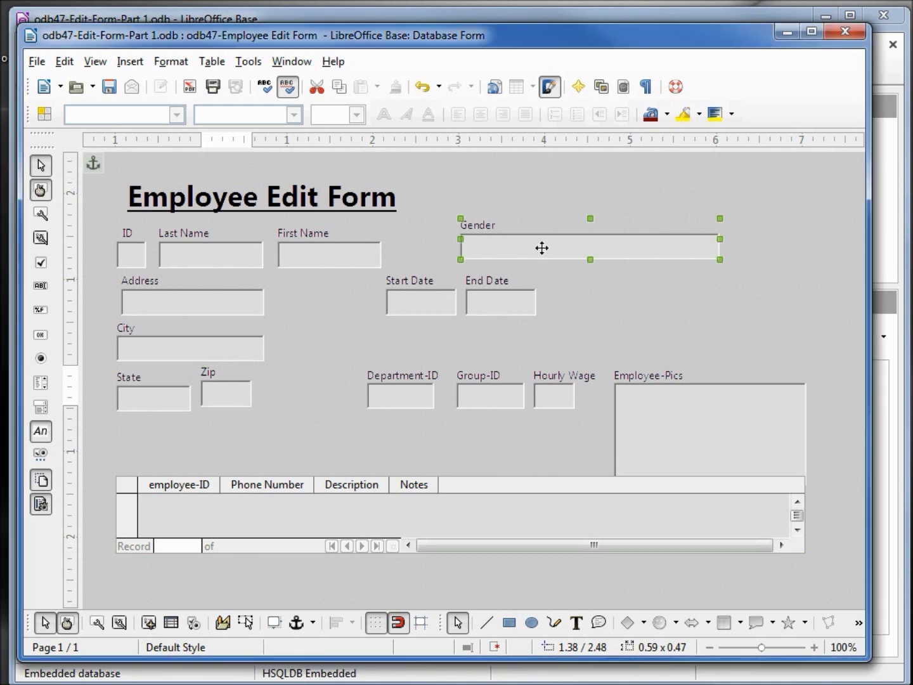
- Move Gender right of End Date and raise Department-ID and Group-ID into the top row
left_click_drag(541, 248, 686, 337)
left_click(387, 393)
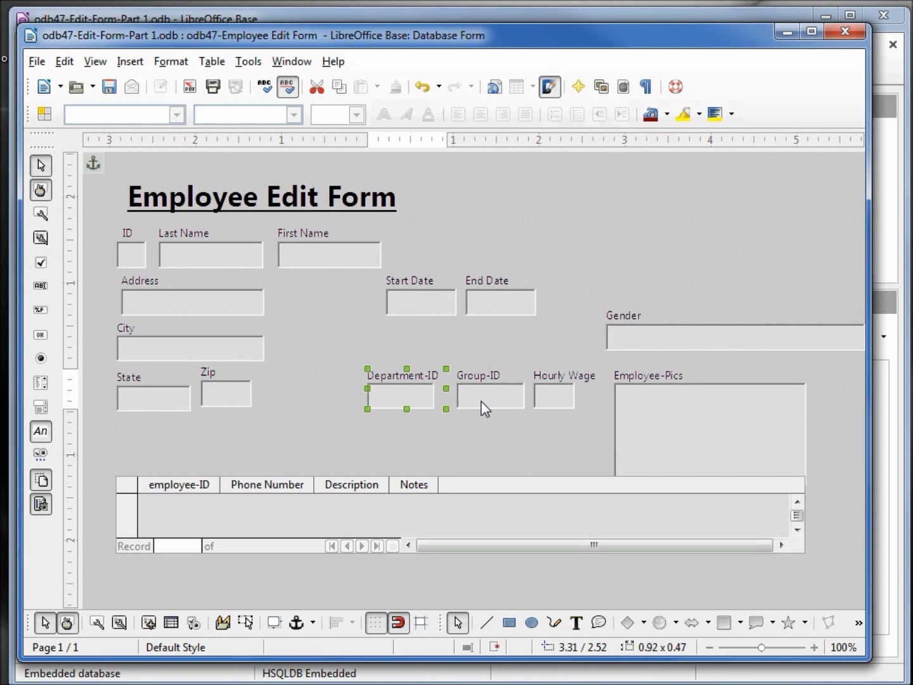
left_click(478, 394, "shift")
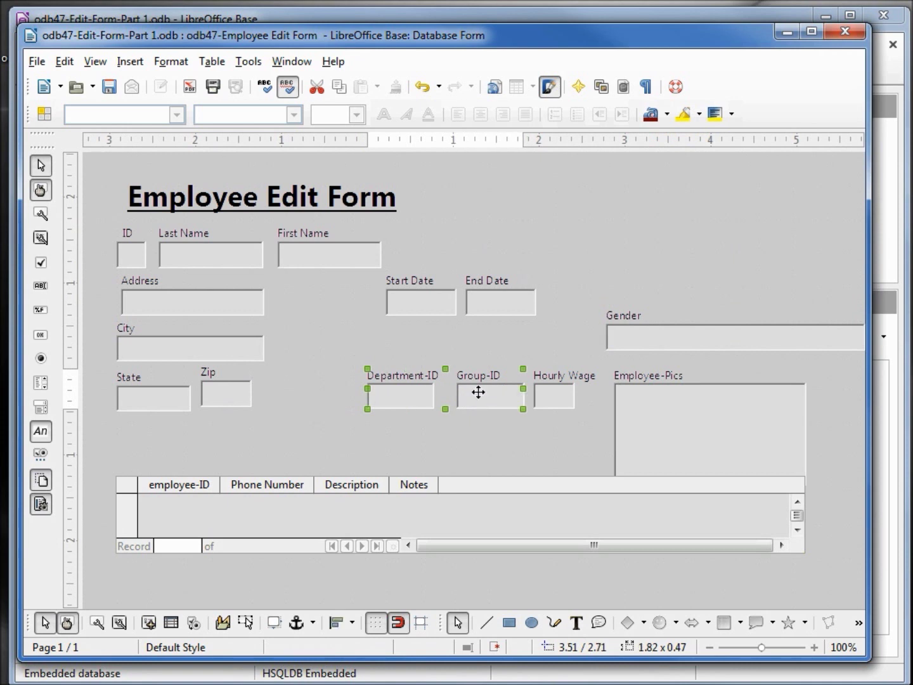
key("Up")
key("Up")
key("Up")
key("Up")
key("Up")
key("Up")
key("Up")
key("Up")
key("Up")
key("Up")
key("Up")
key("Up")
key("Up")
key("Up")
key("Up")
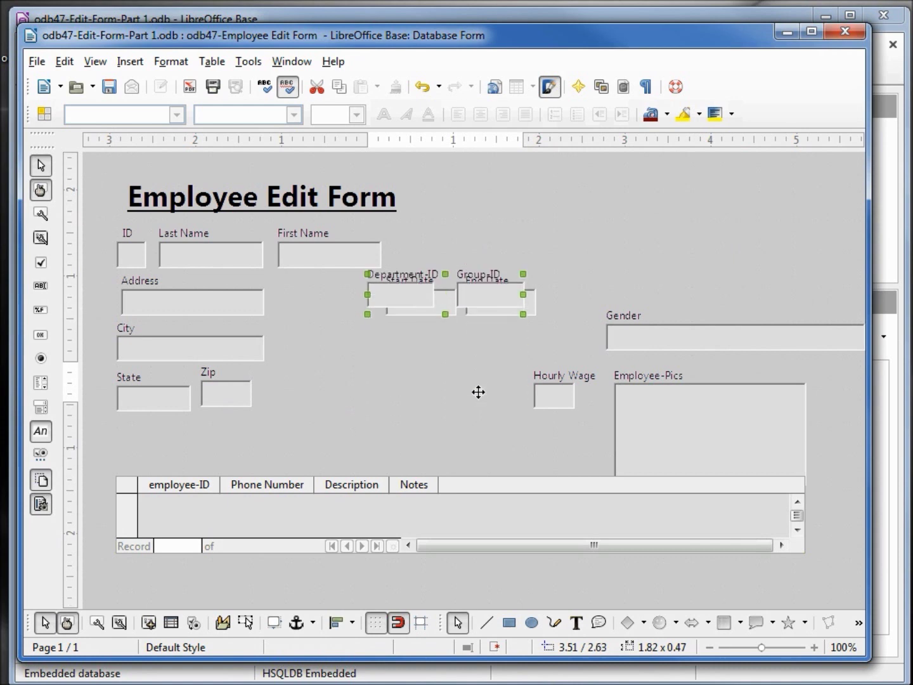
key("Up")
key("Up")
key("Up")
key("Up")
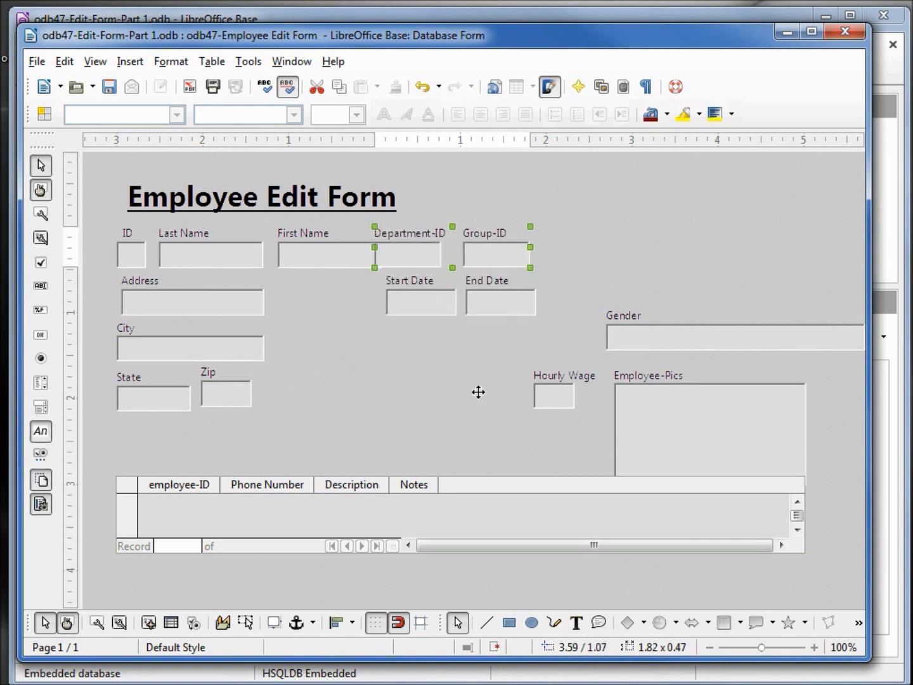
key("Right")
key("Right")
key("Right")
key("Right")
key("Right")
key("Right")
key("Right")
key("Right")
key("Right")
key("Right")
key("Right")
key("Right")
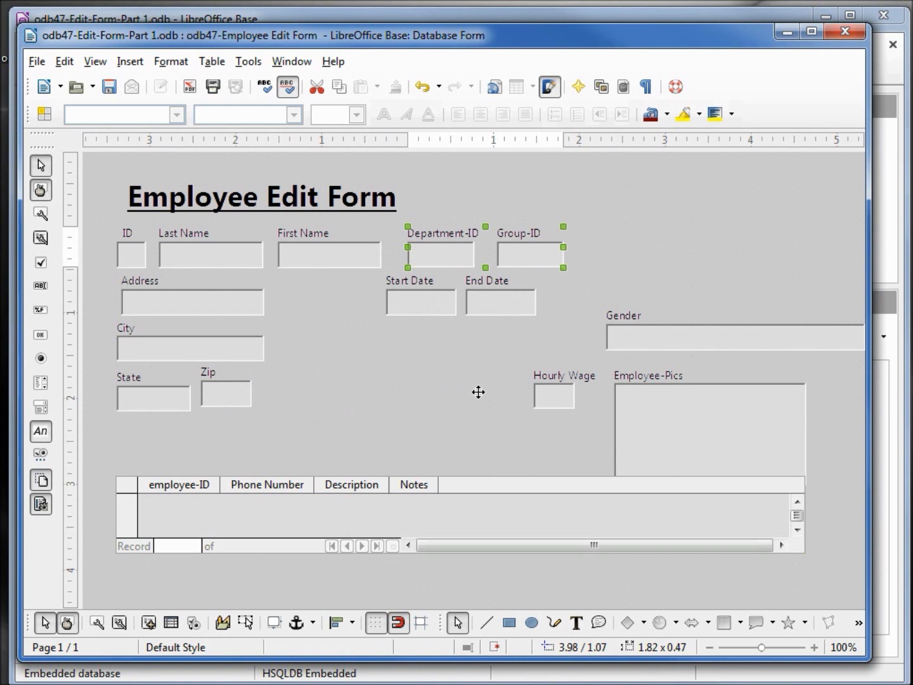
- Shift the Start Date and End Date fields to the right
left_click(423, 303)
left_click(526, 303, "shift")
key("Right")
key("Right")
key("Right")
key("Right")
key("Right")
key("Right")
key("Right")
key("Right")
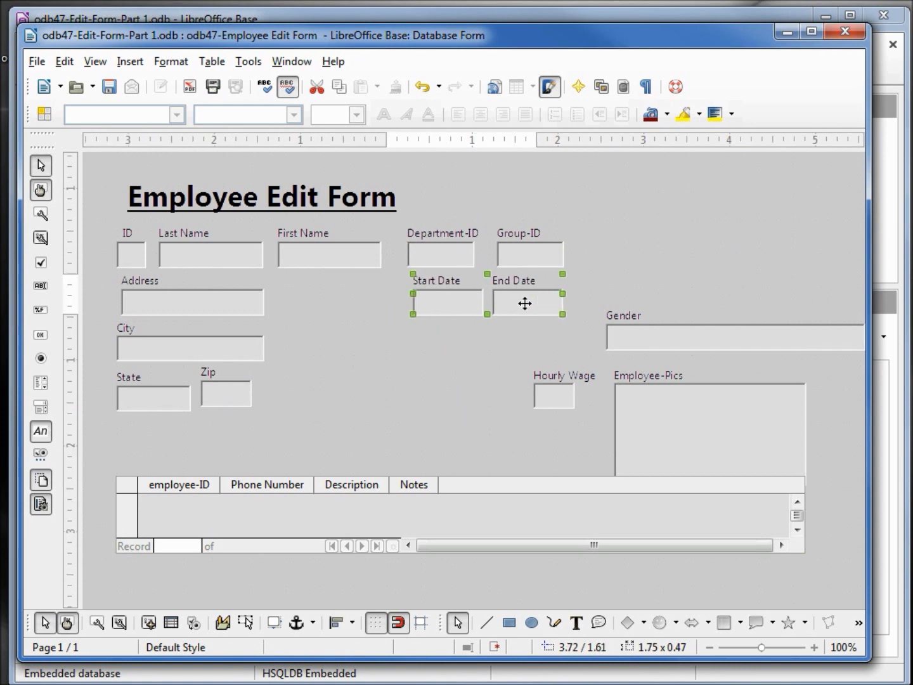
key("Right")
key("Right")
key("Right")
key("Right")
key("Right")
key("Right")
key("Right")
key("Right")
- Place Gender beneath Start Date and shorten its input box
left_click(656, 340)
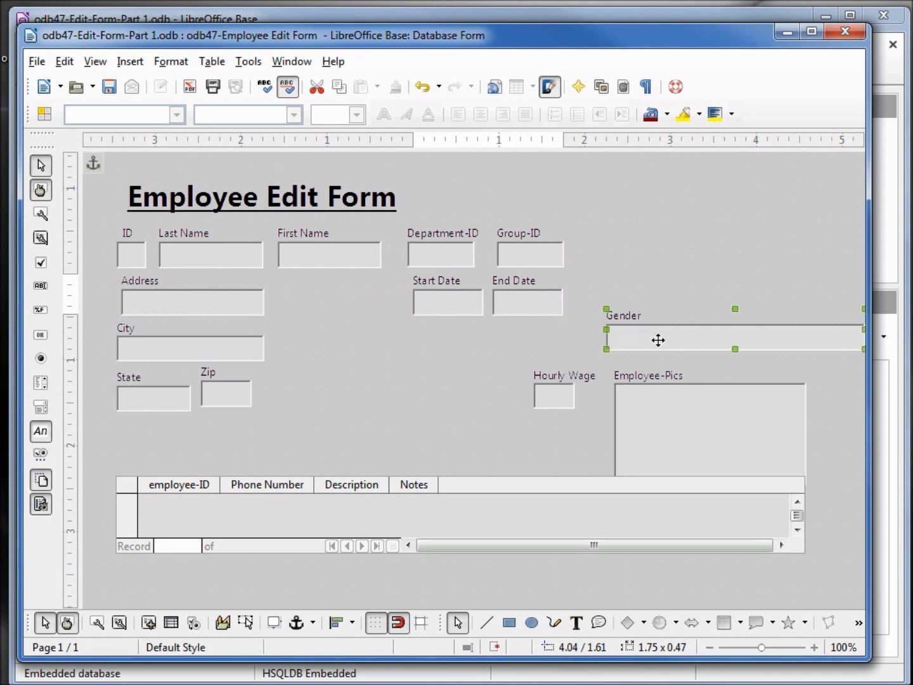
key("Left")
key("Left")
key("Left")
key("Left")
key("Left")
key("Left")
key("Left")
key("Left")
key("Left")
key("Left")
key("Left")
key("Left")
key("Left")
key("Left")
key("Left")
key("Left")
key("Left")
key("Left")
key("Left")
key("Left")
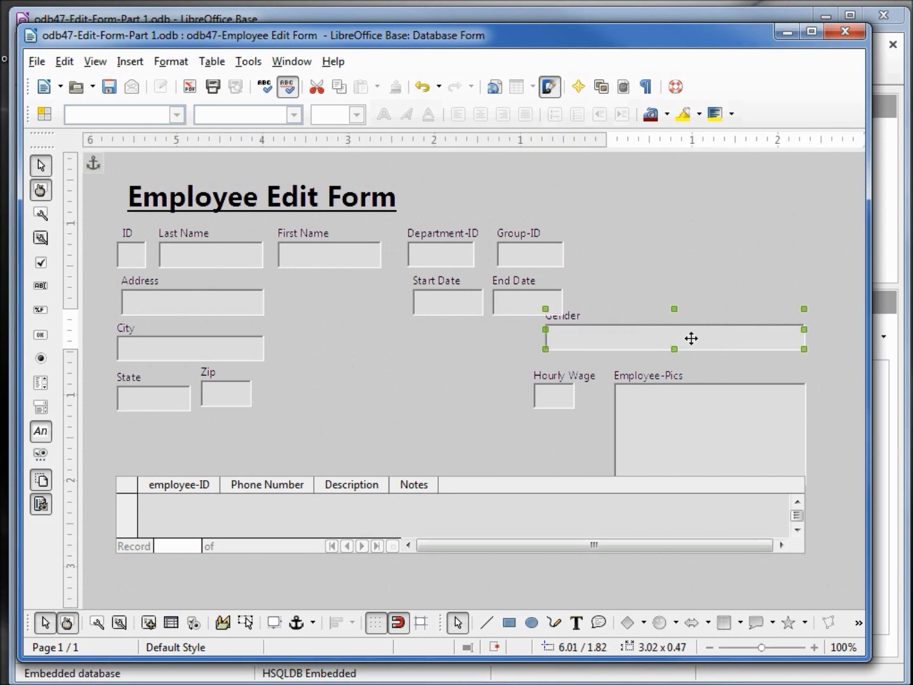
key("Right")
key("Right")
key("Right")
key("Right")
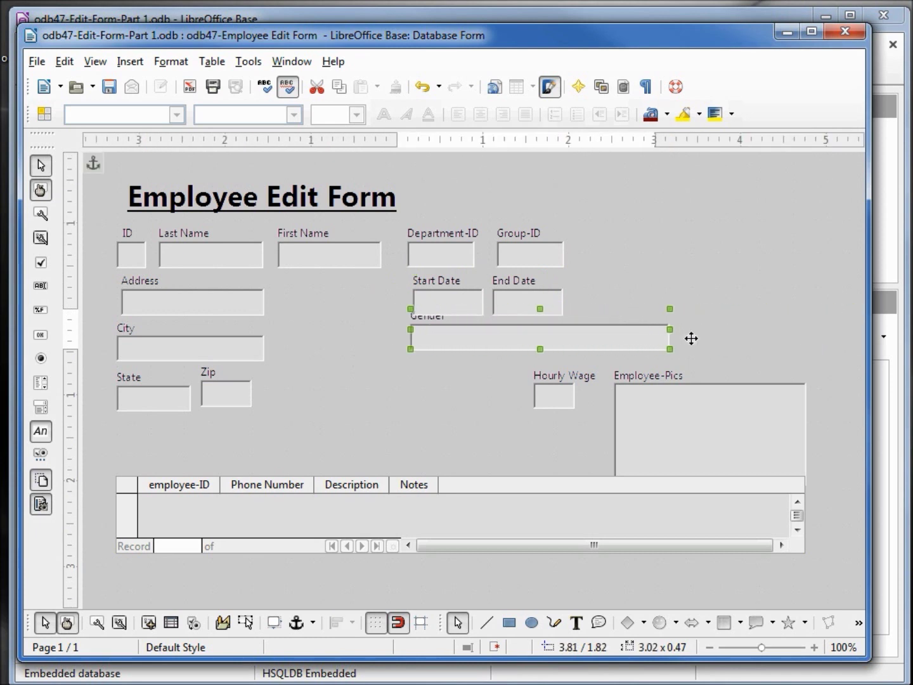
key("Down")
key("Down")
key("Down")
key("Down")
key("Right")
key("Right")
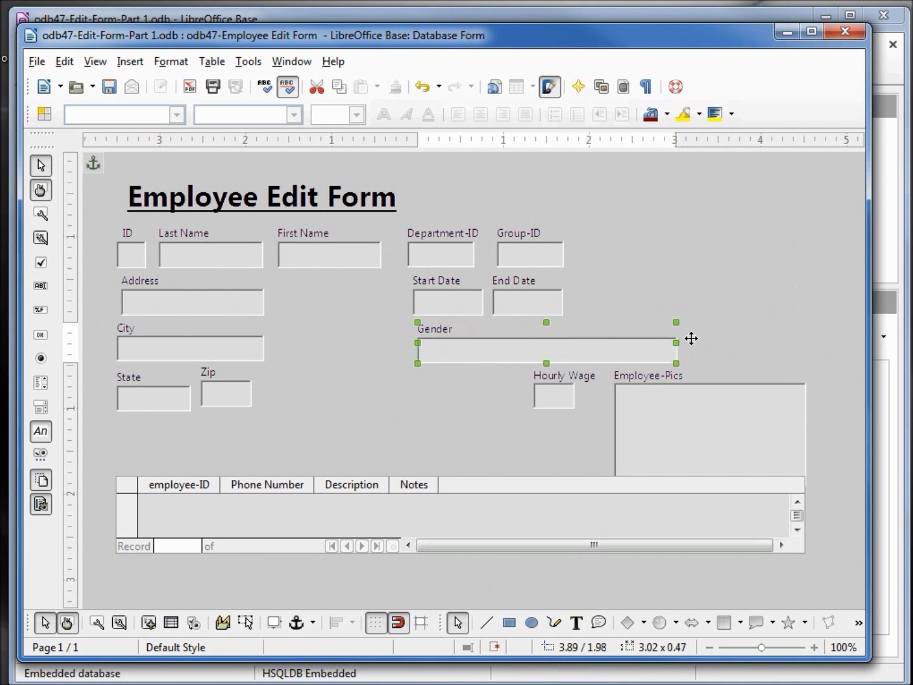
left_click(508, 358)
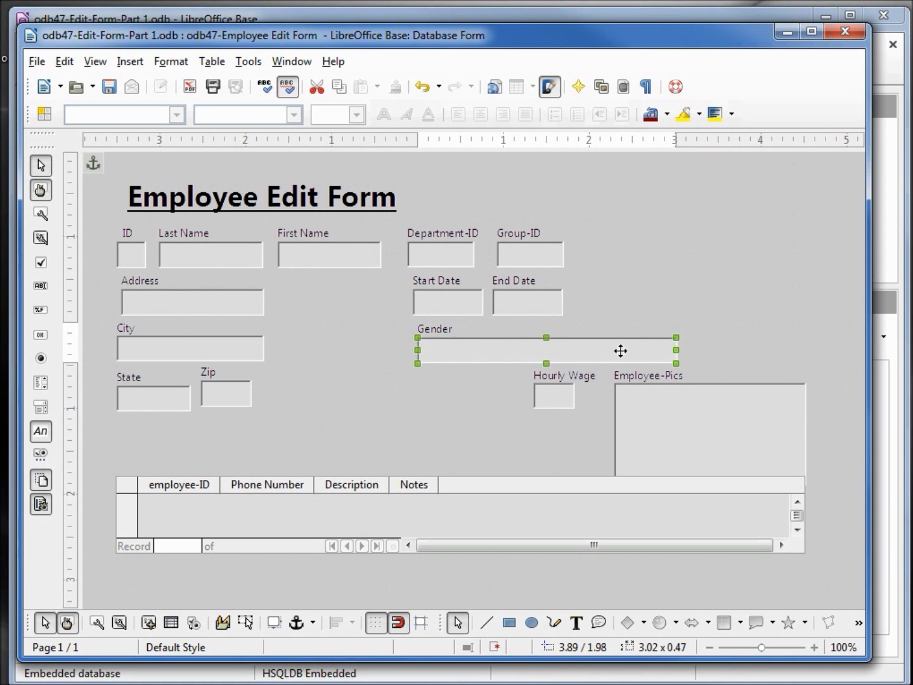
left_click_drag(637, 351, 477, 357)
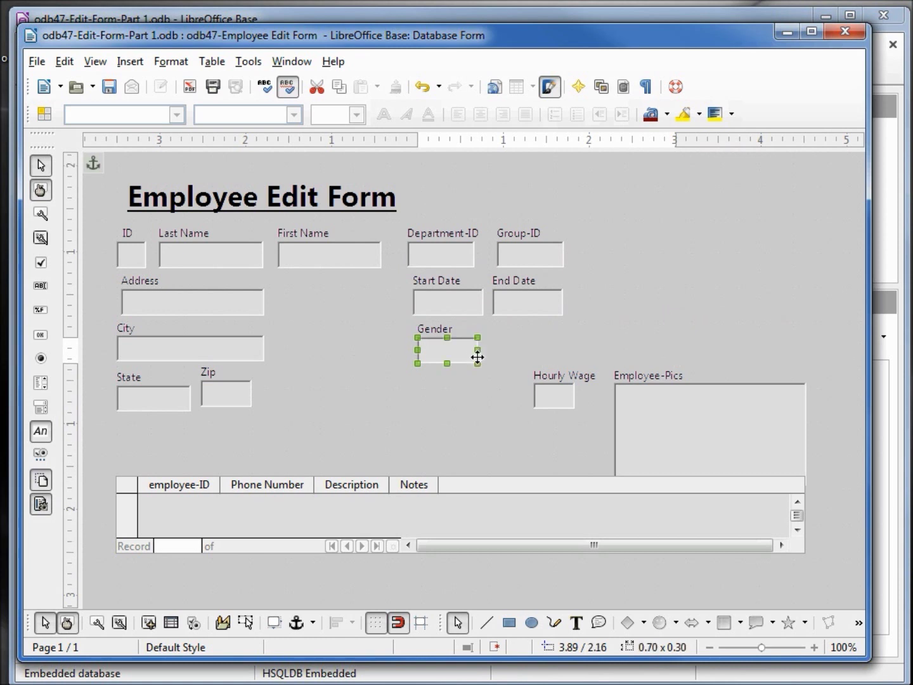
- Bring Hourly Wage up beside Gender and widen its field slightly
left_click(553, 393)
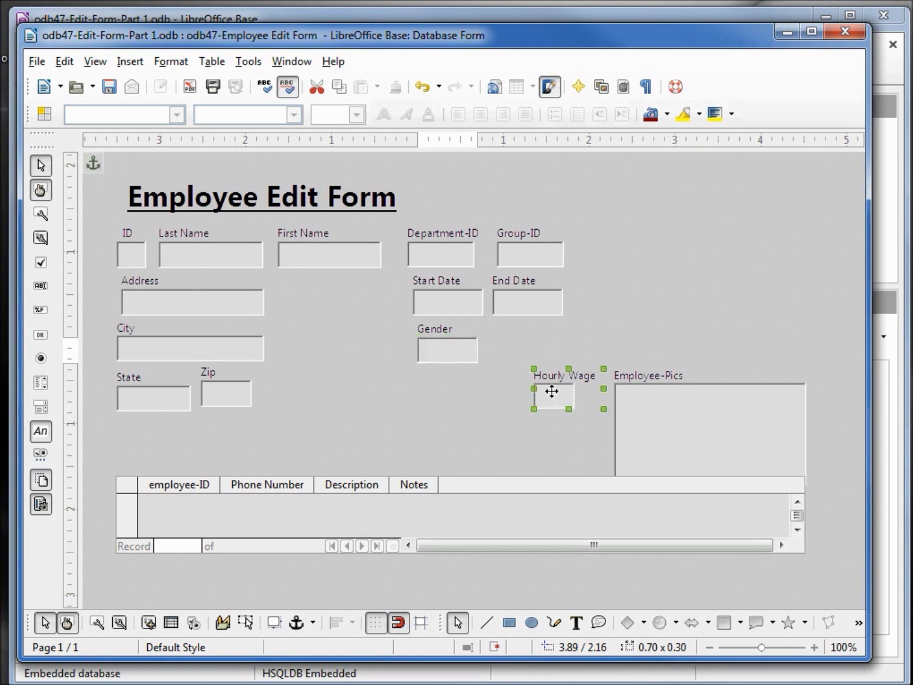
key("Up")
key("Up")
key("Up")
key("Up")
key("Up")
key("Left")
key("Left")
key("Left")
key("Left")
key("Left")
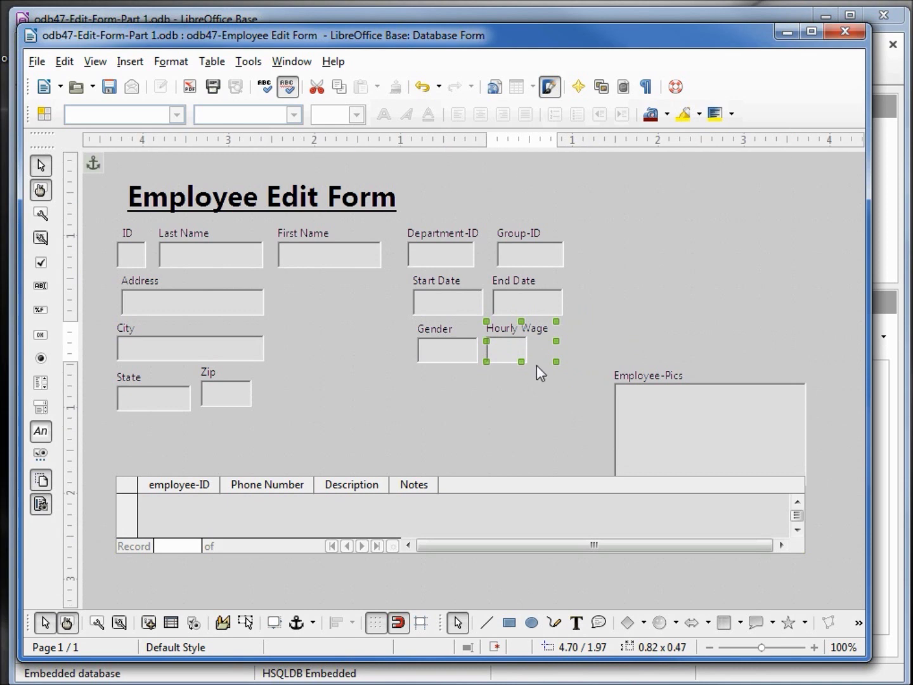
left_click(511, 353, "ctrl")
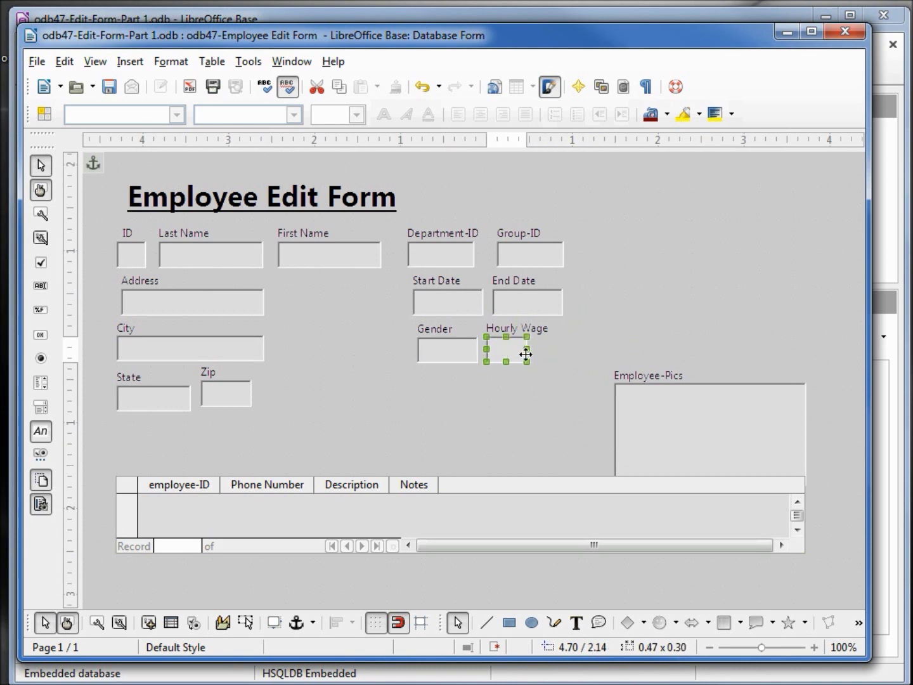
left_click_drag(526, 349, 553, 350)
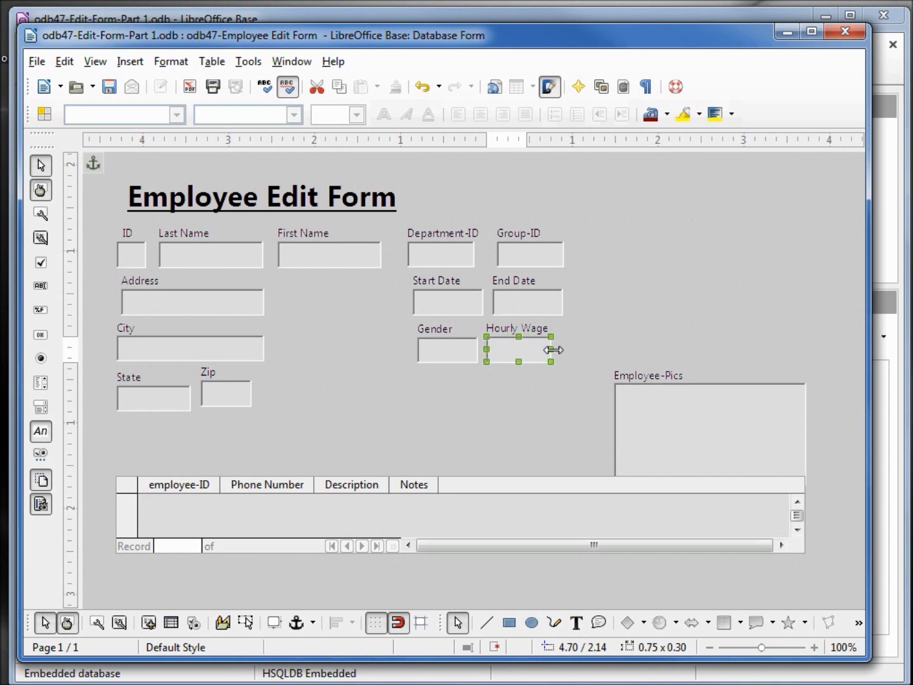
- Move Employee-Pics up beside Address and resize it to about 1.22 x 1.43
left_click(654, 415)
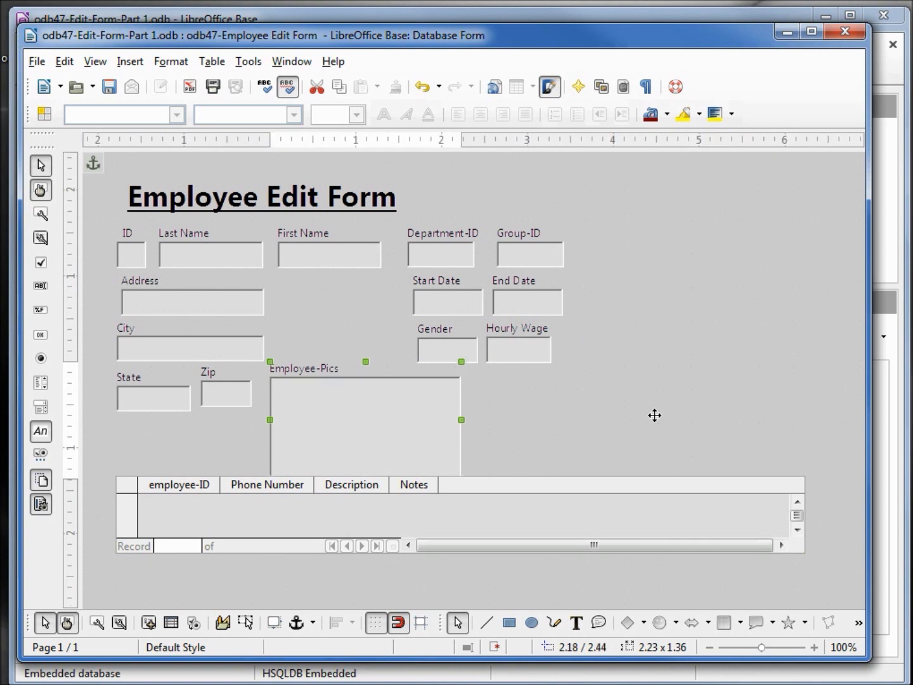
key("Up")
key("Up")
key("Up")
key("Up")
key("Up")
key("Up")
key("Up")
key("Up")
key("Up")
key("Up")
key("Up")
key("Up")
key("Up")
key("Up")
key("Up")
key("Up")
key("Up")
key("Up")
key("Up")
key("Up")
key("Right")
key("Right")
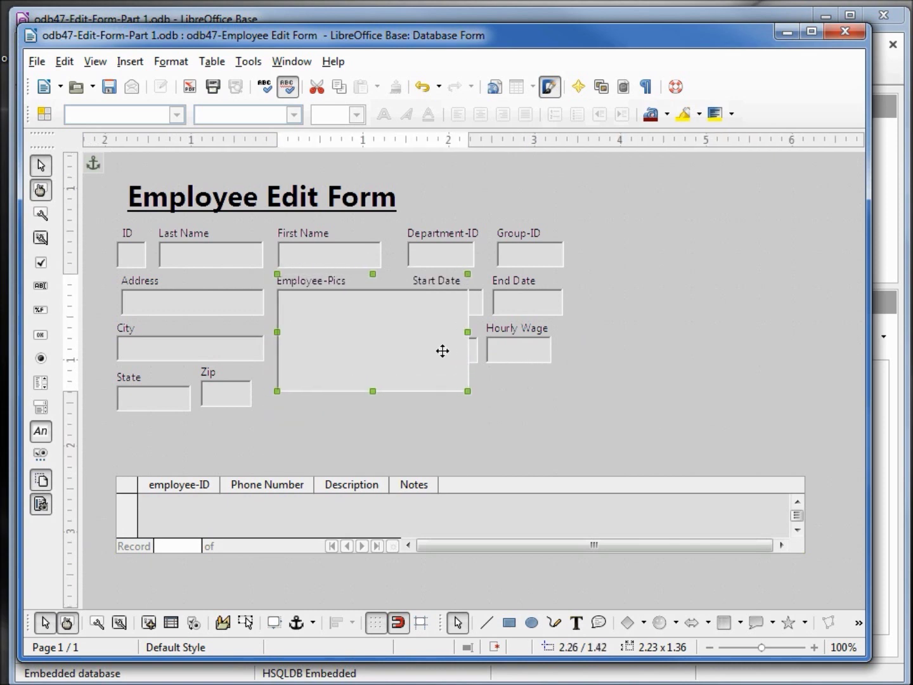
left_click_drag(466, 341, 382, 345)
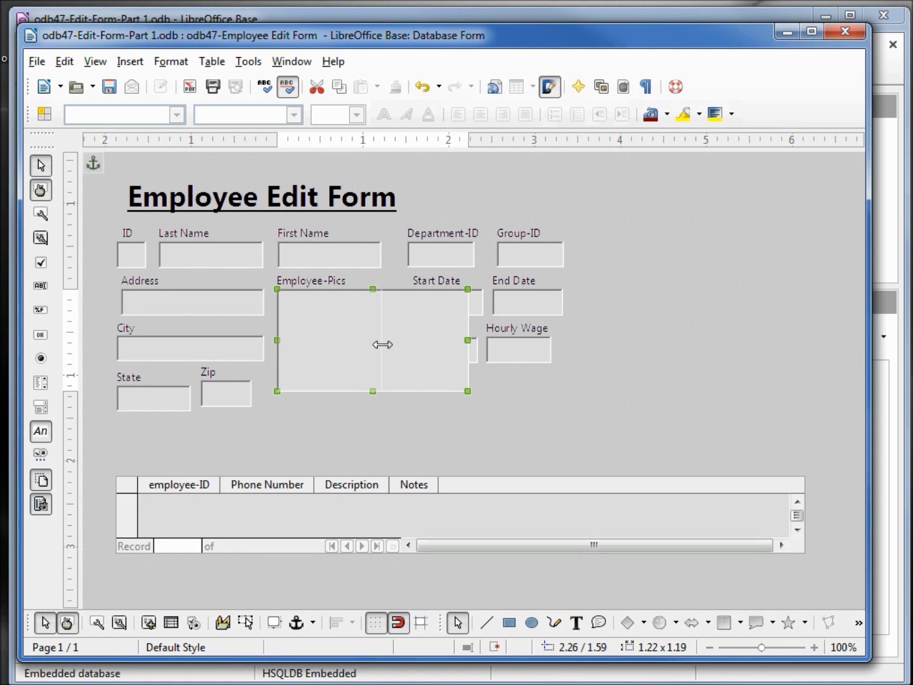
left_click_drag(382, 345, 382, 344)
left_click_drag(331, 390, 322, 409)
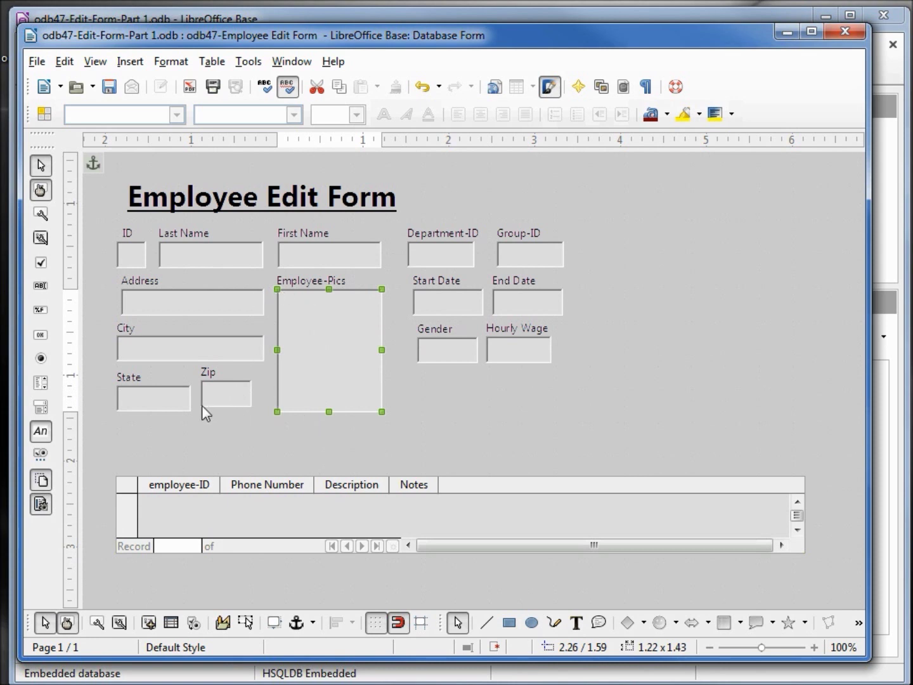
- Heighten the phone table, widen Notes and Description, and narrow it to 5.91
left_click(320, 511)
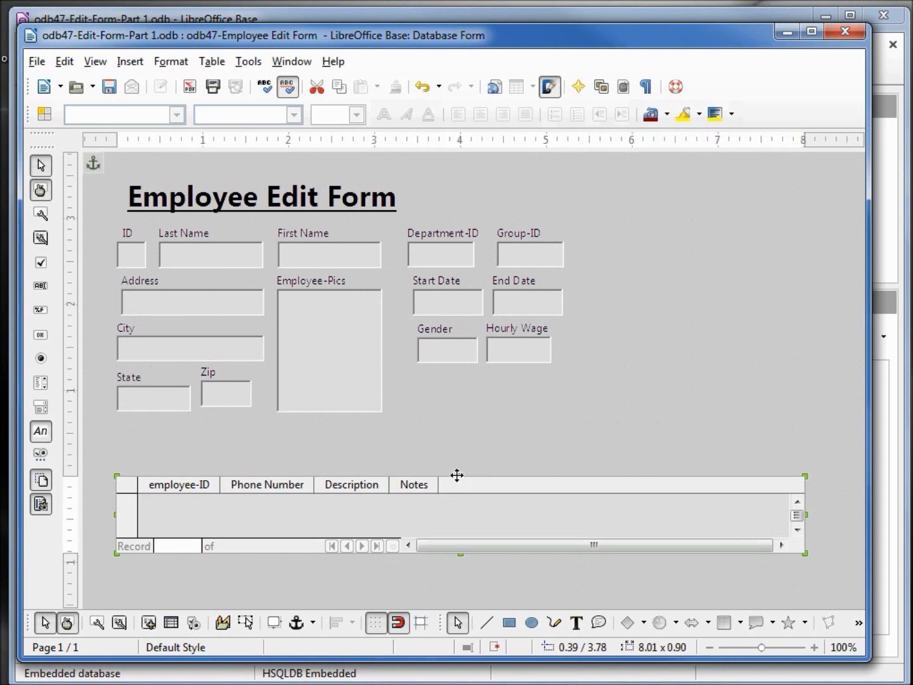
left_click_drag(460, 476, 458, 435)
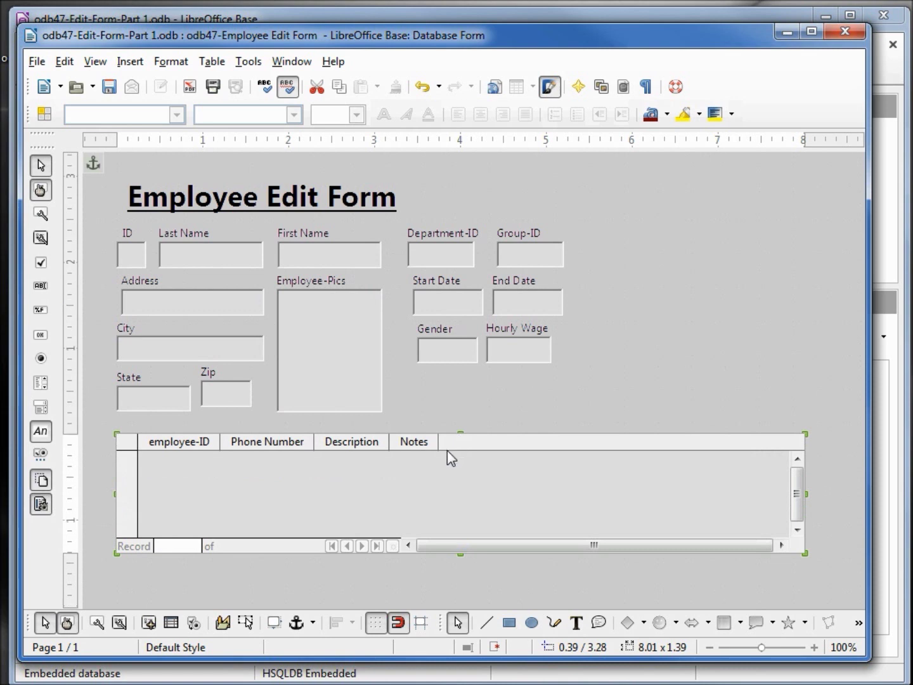
left_click_drag(438, 442, 512, 442)
left_click_drag(390, 442, 484, 442)
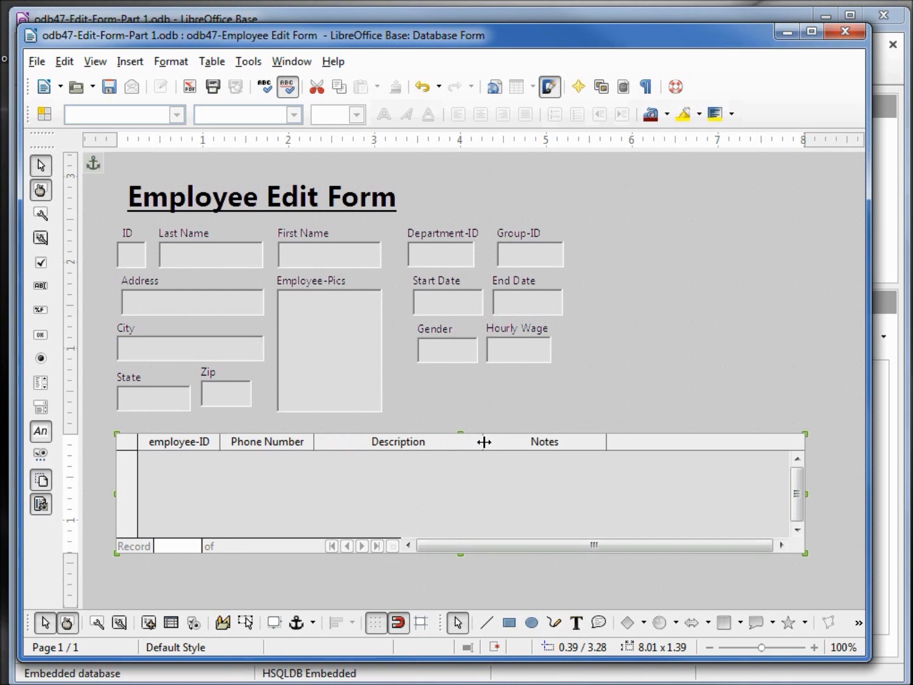
left_click_drag(780, 506, 622, 499)
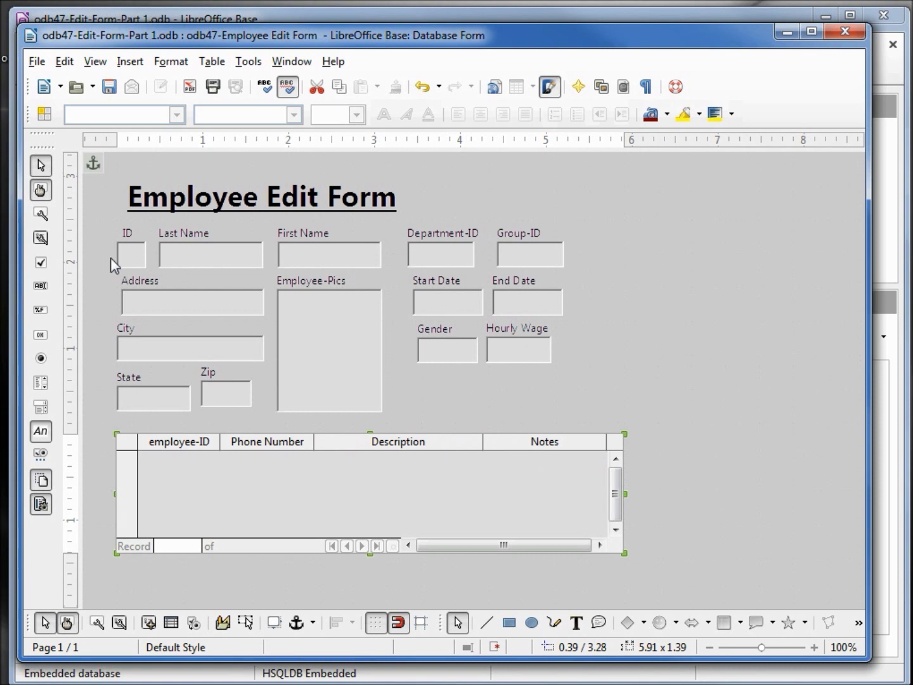
- Top-align ID, Last Name, First Name, Department-ID and Group-ID
left_click(134, 253)
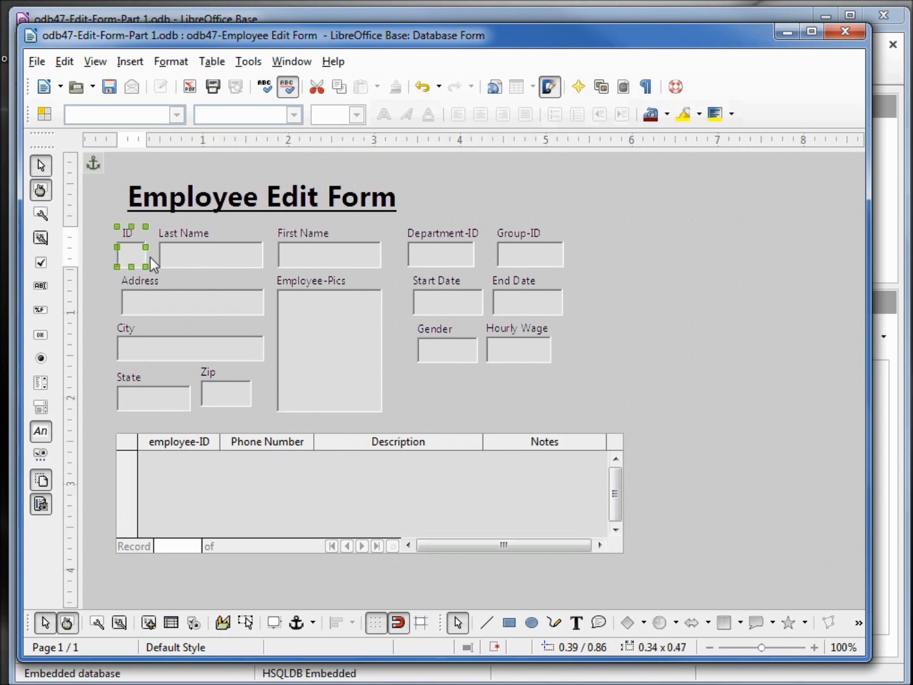
left_click(203, 252, "shift")
left_click(320, 254, "shift")
left_click(461, 255, "shift")
left_click(526, 250, "shift")
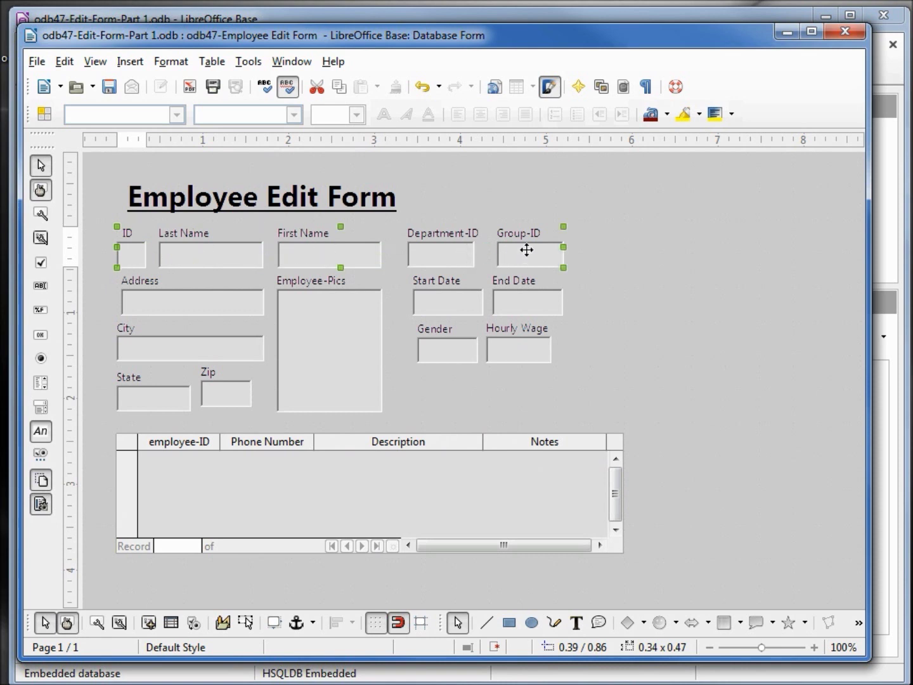
right_click(527, 251)
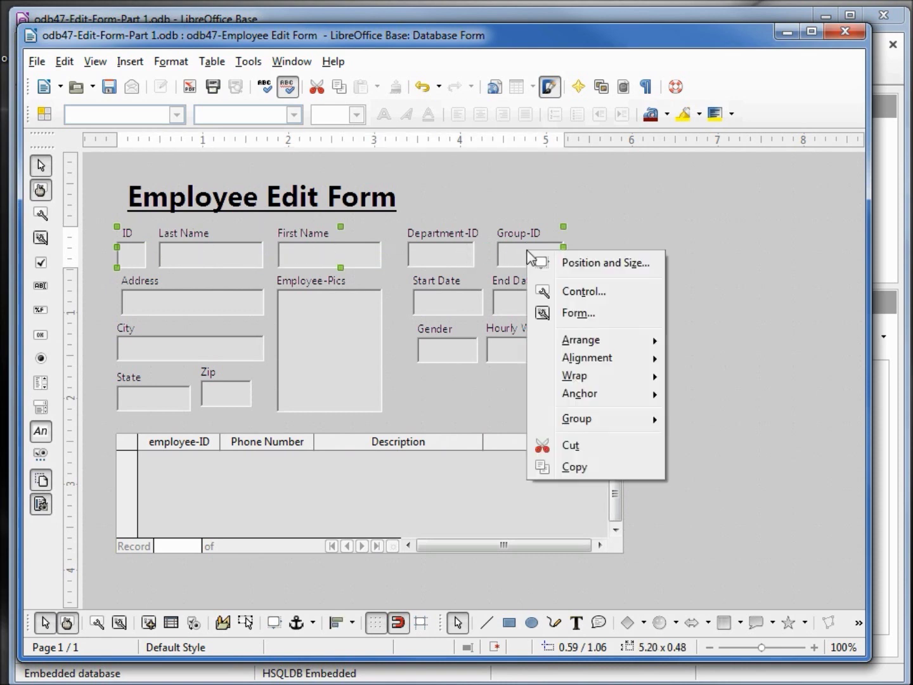
mouse_move(601, 362)
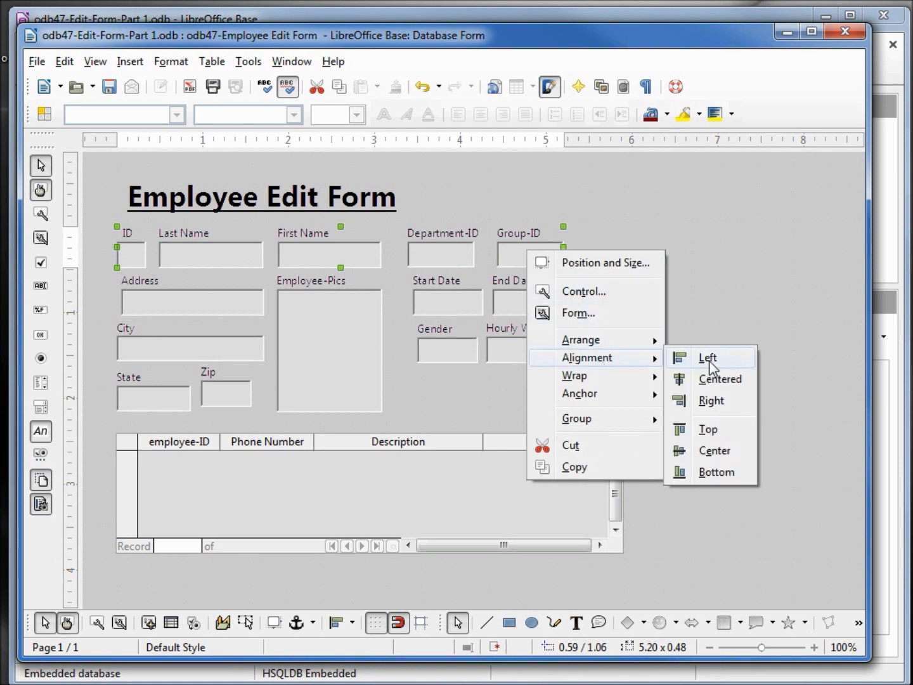
left_click(712, 431)
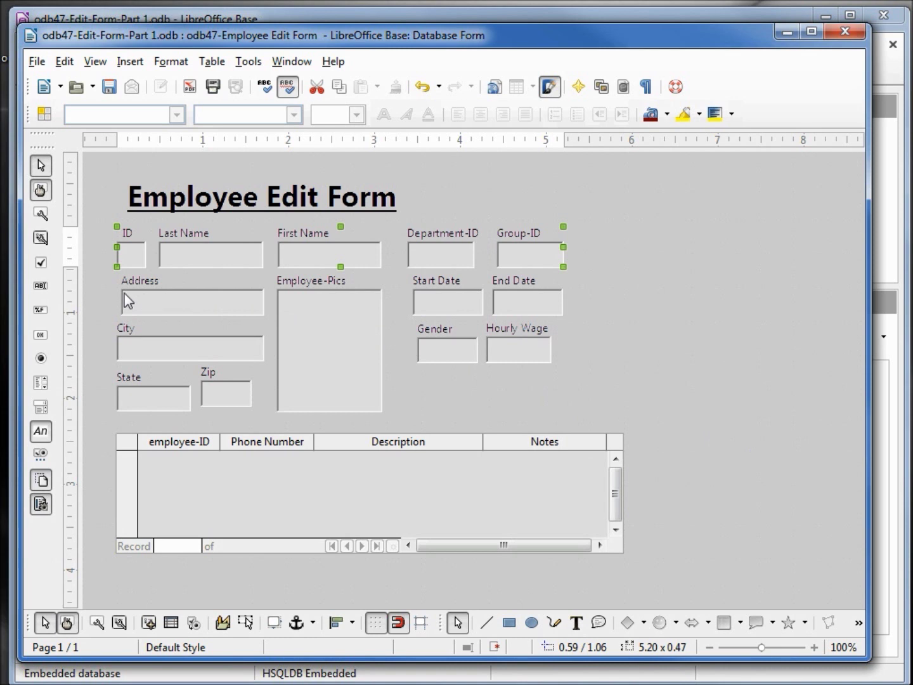
left_click(114, 265)
- Left-align ID, Address, City, State and the phone table
left_click(132, 257)
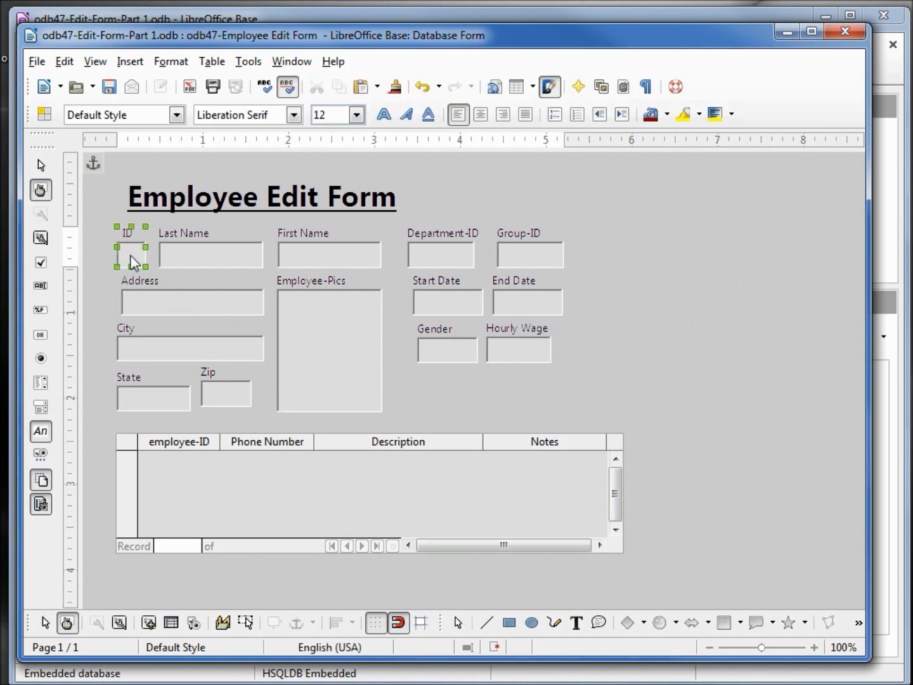
left_click(139, 299, "shift")
left_click(140, 349, "shift")
left_click(142, 396, "shift")
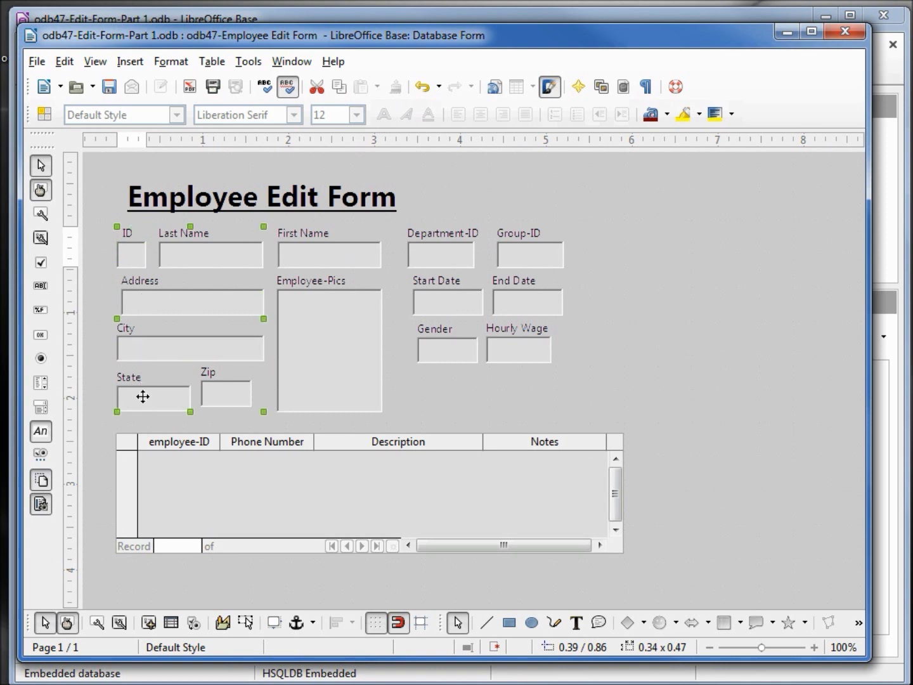
left_click(140, 469, "shift")
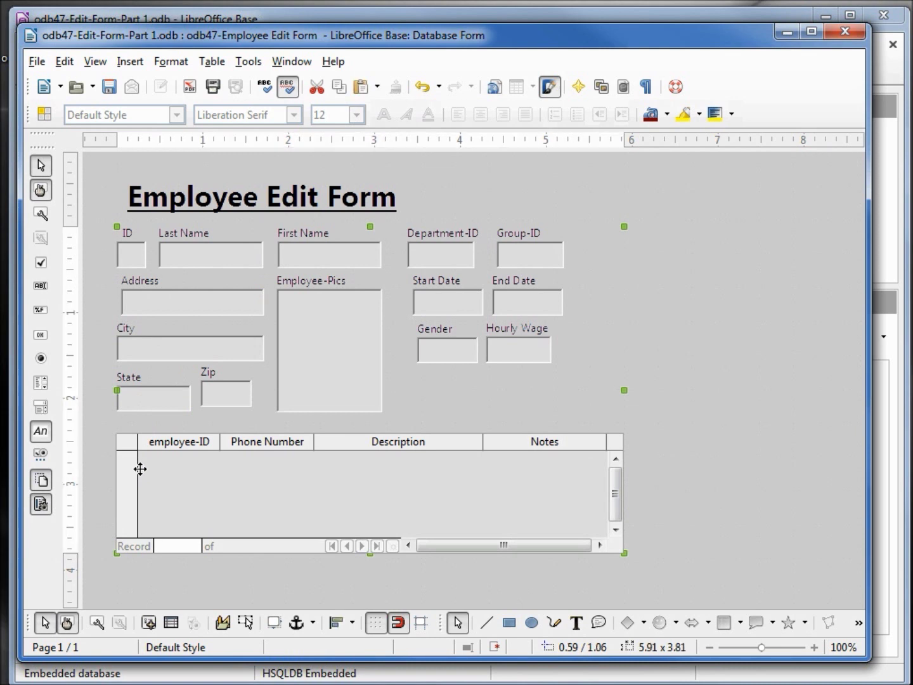
right_click(145, 359)
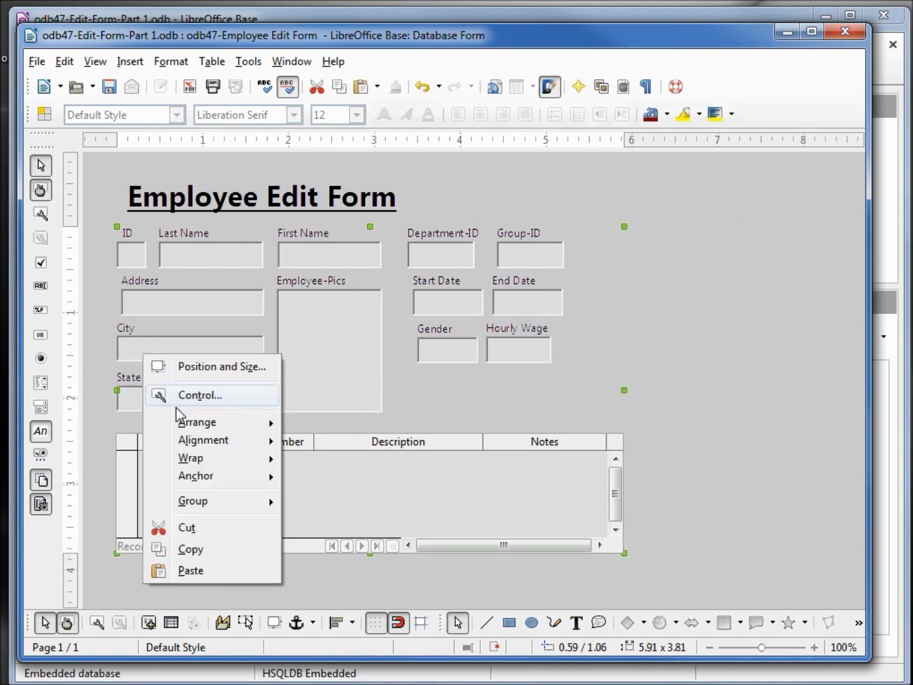
mouse_move(188, 442)
left_click(324, 441)
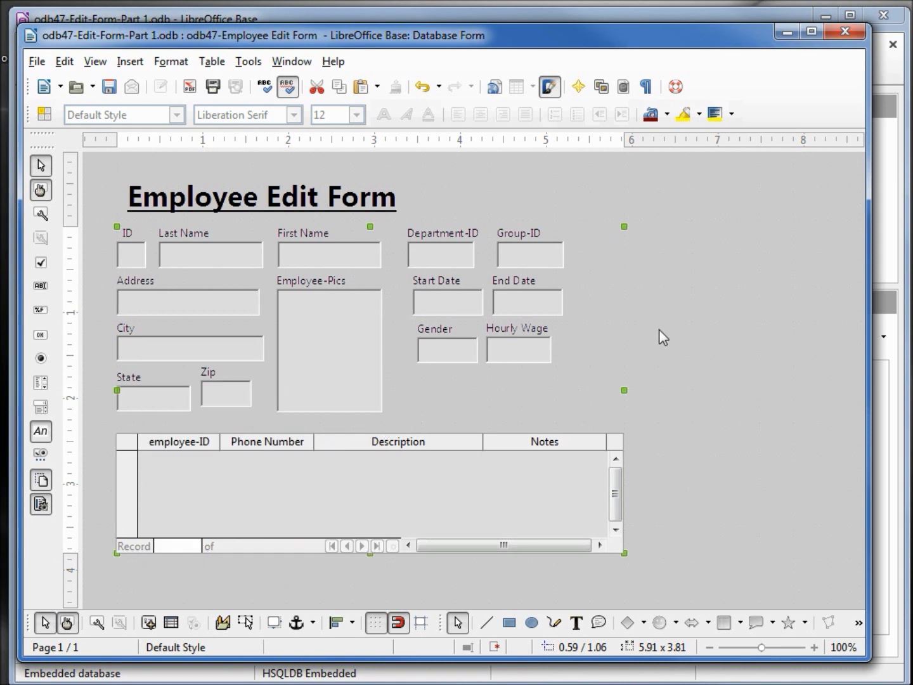
left_click(688, 315)
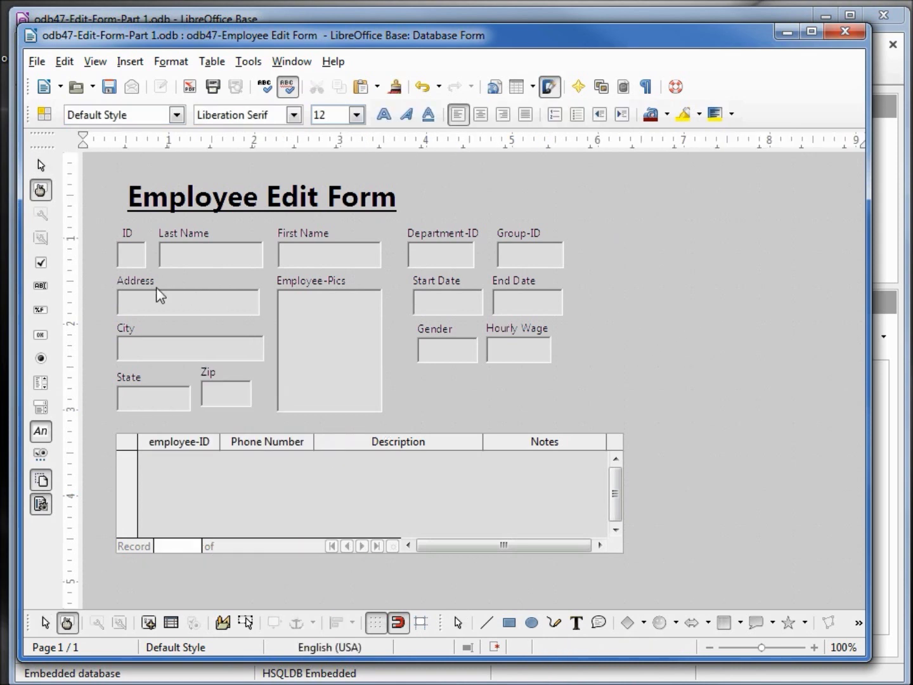
- Top-align Address, Employee-Pics, Start Date and End Date
left_click(144, 302)
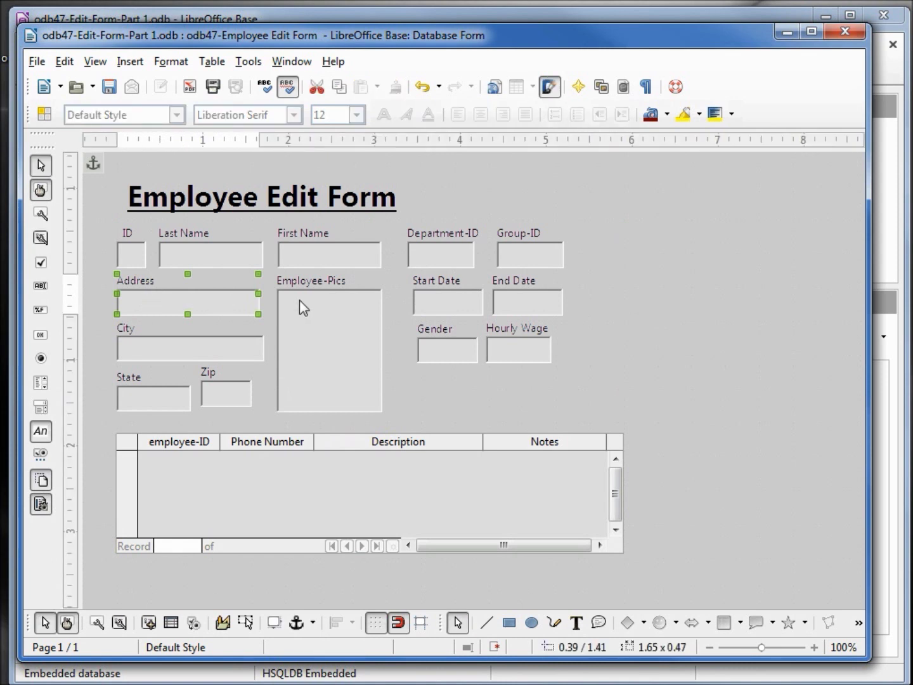
left_click(335, 309, "shift")
left_click(436, 302, "shift")
left_click(523, 297, "shift")
right_click(529, 305)
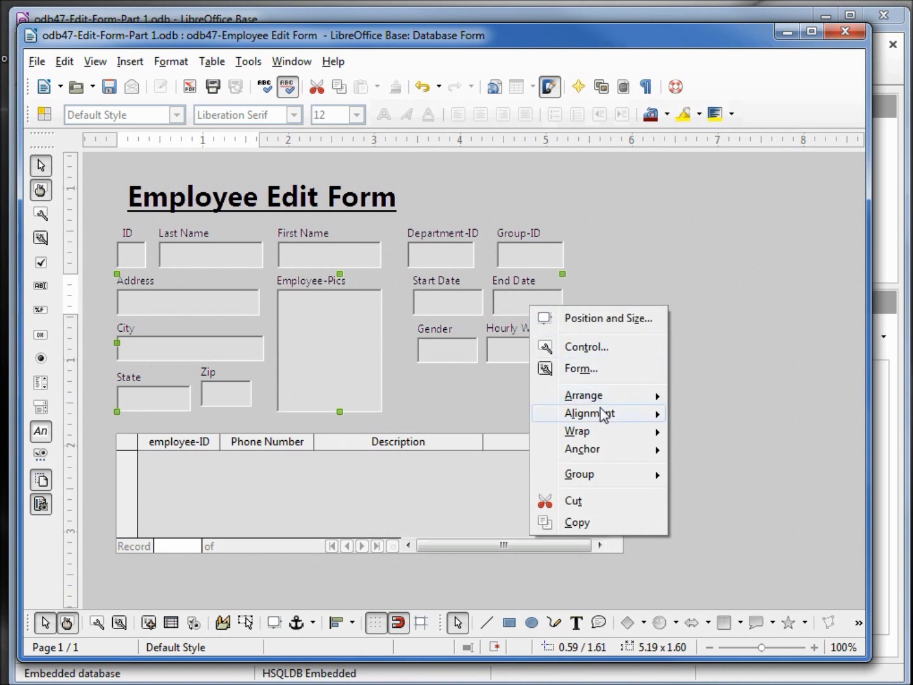
mouse_move(605, 414)
left_click(710, 484)
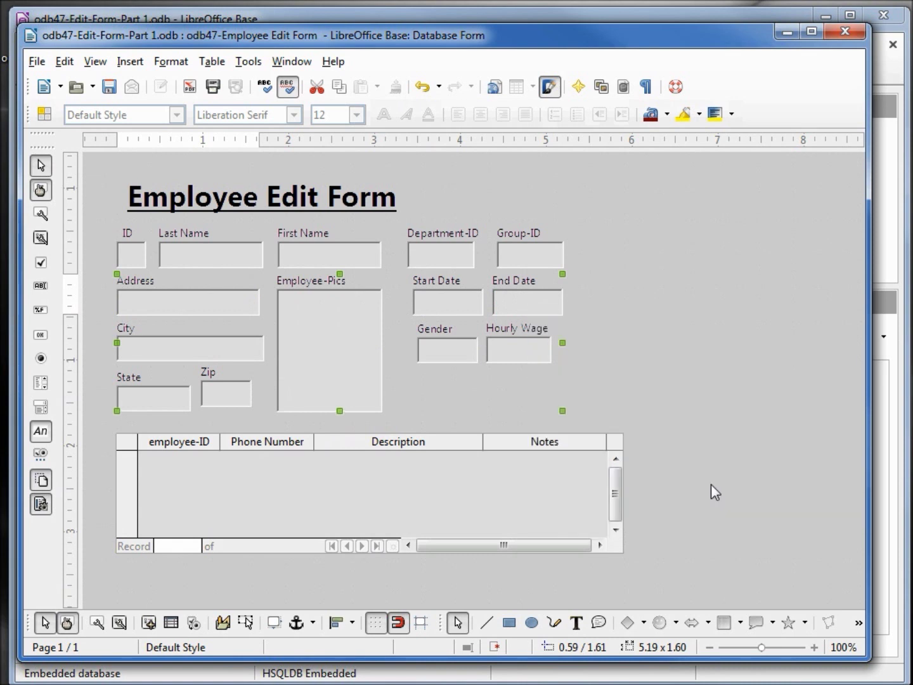
left_click(638, 360)
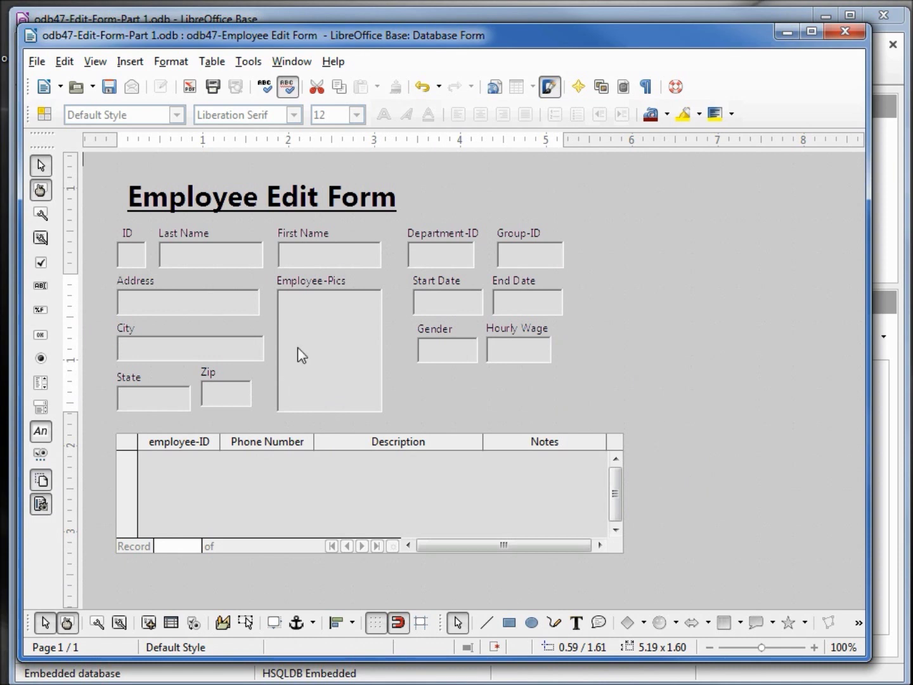
- Top-align City, Gender and Hourly Wage
left_click(142, 345)
left_click(442, 352, "shift")
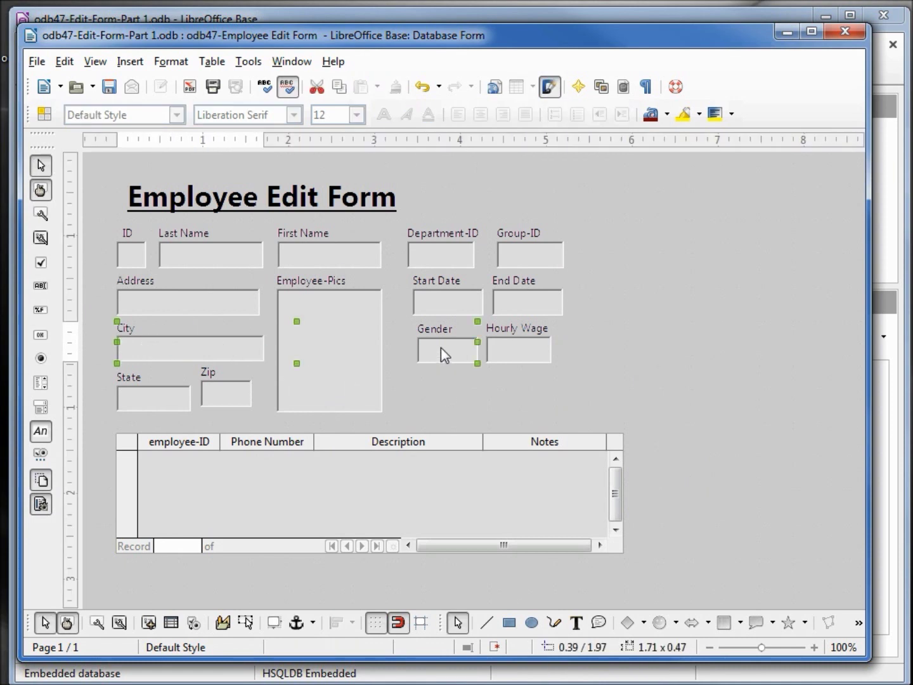
left_click(517, 349, "shift")
right_click(521, 348)
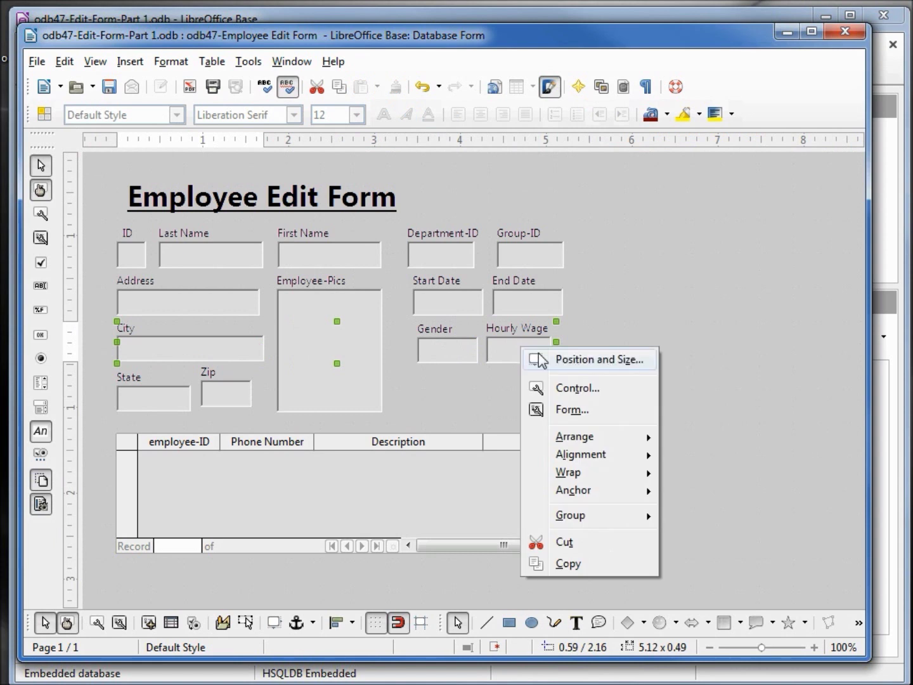
mouse_move(603, 457)
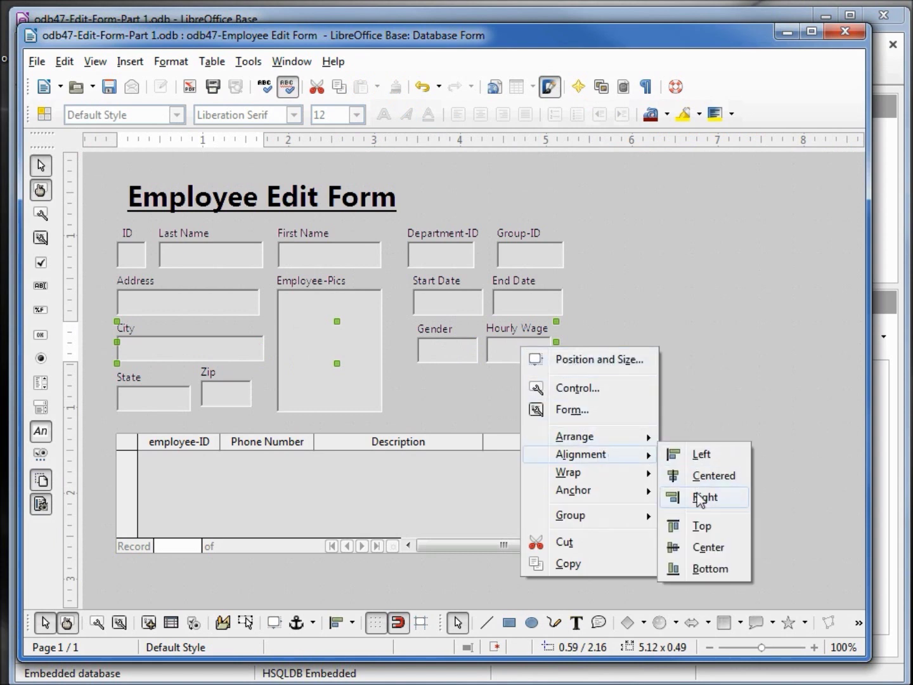
left_click(702, 526)
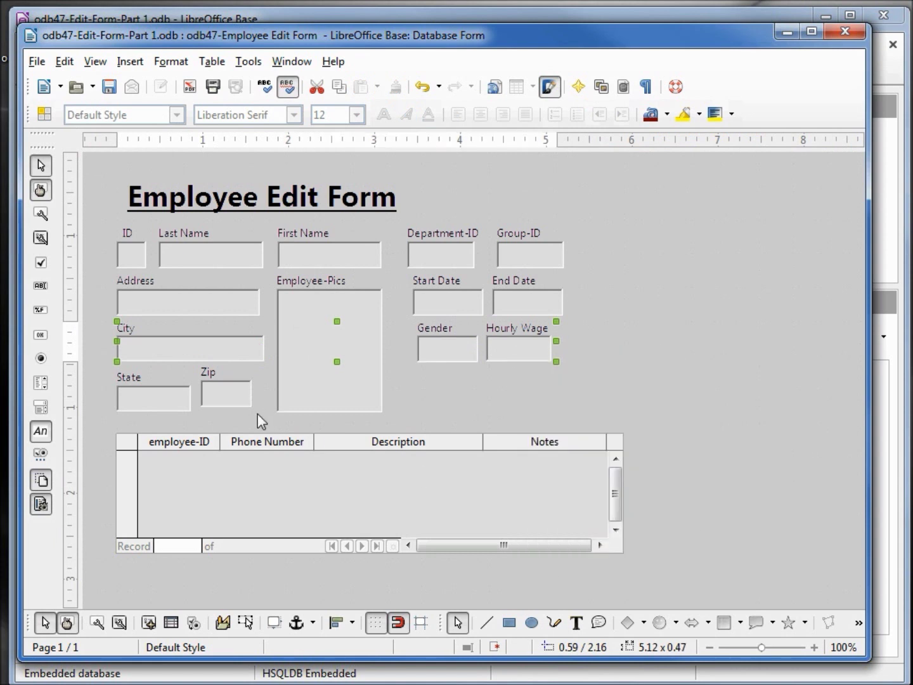
- Top-align the State and Zip fields
left_click(138, 400)
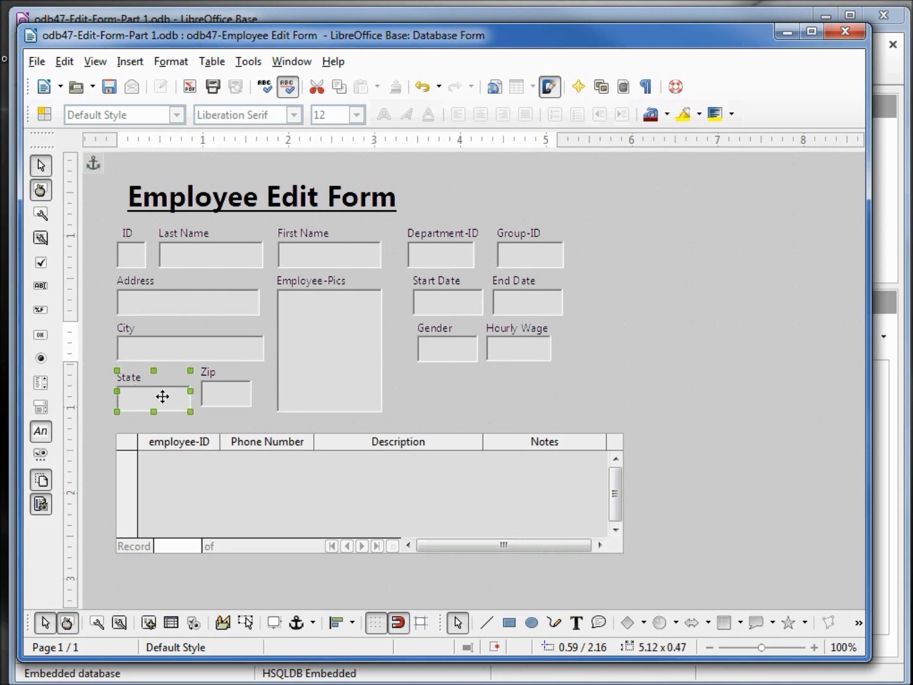
left_click(217, 388, "shift")
right_click(220, 392)
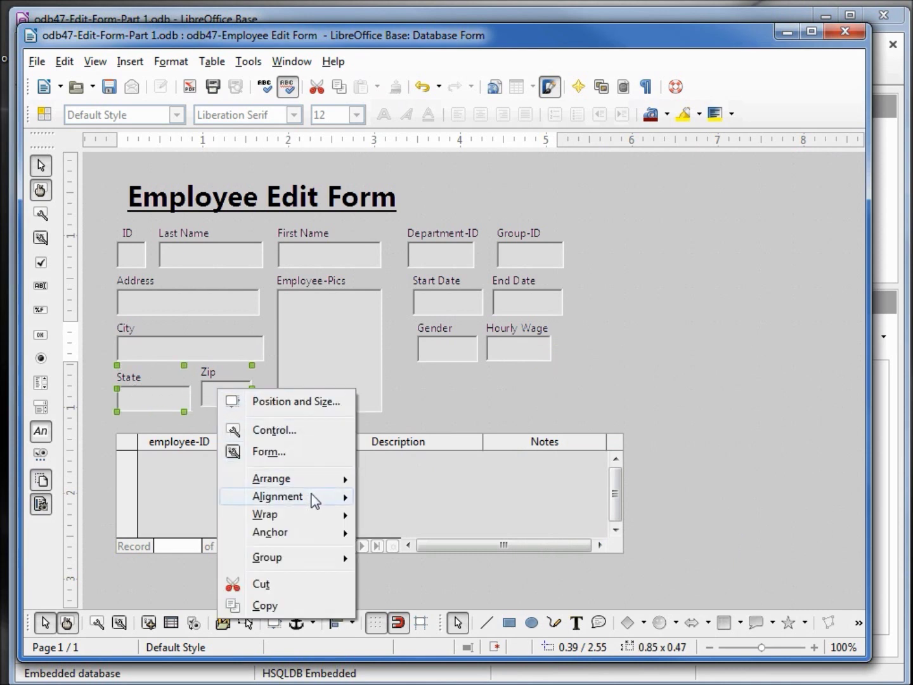
mouse_move(316, 496)
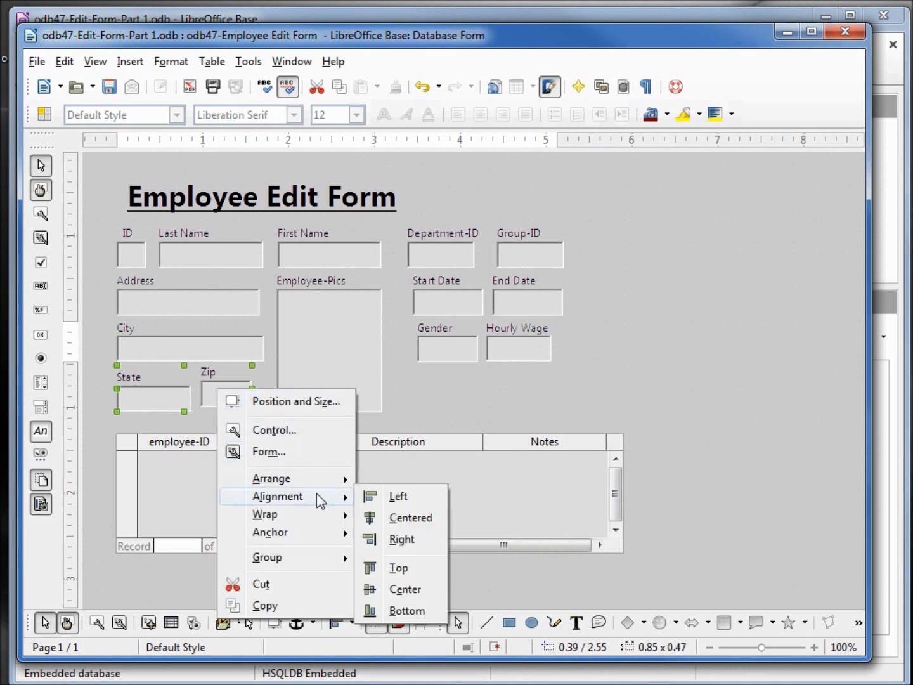
left_click(397, 570)
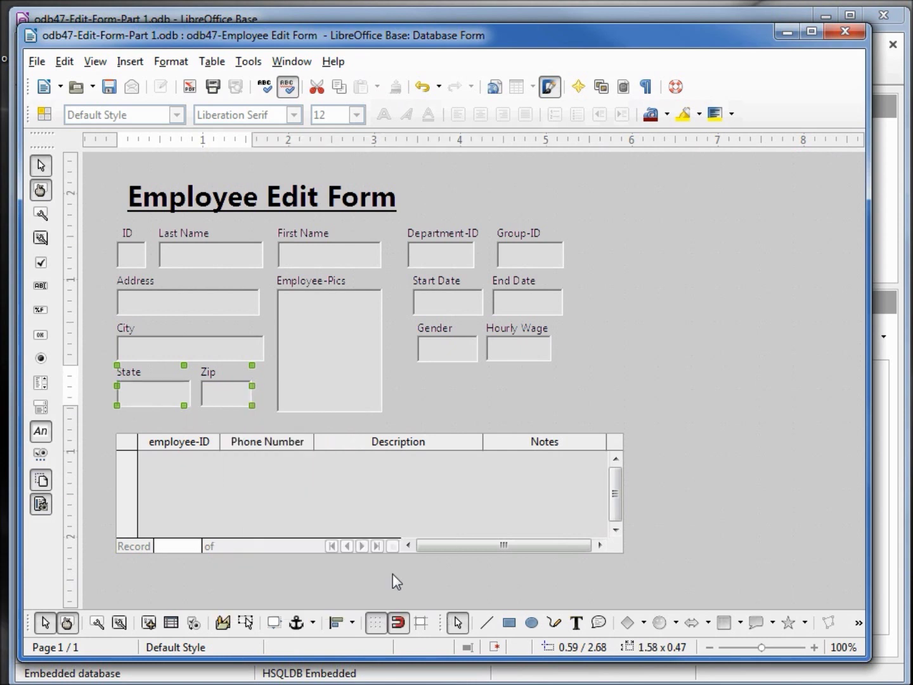
- Left-align Department-ID, Start Date and Gender
left_click(436, 256)
left_click(443, 313, "shift")
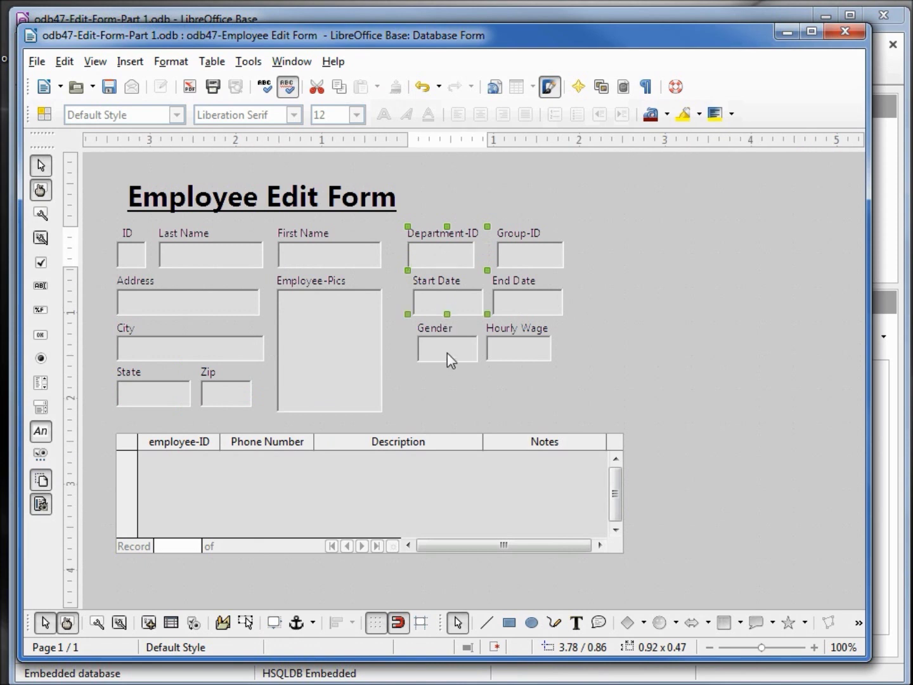
left_click(447, 351, "shift")
right_click(447, 351)
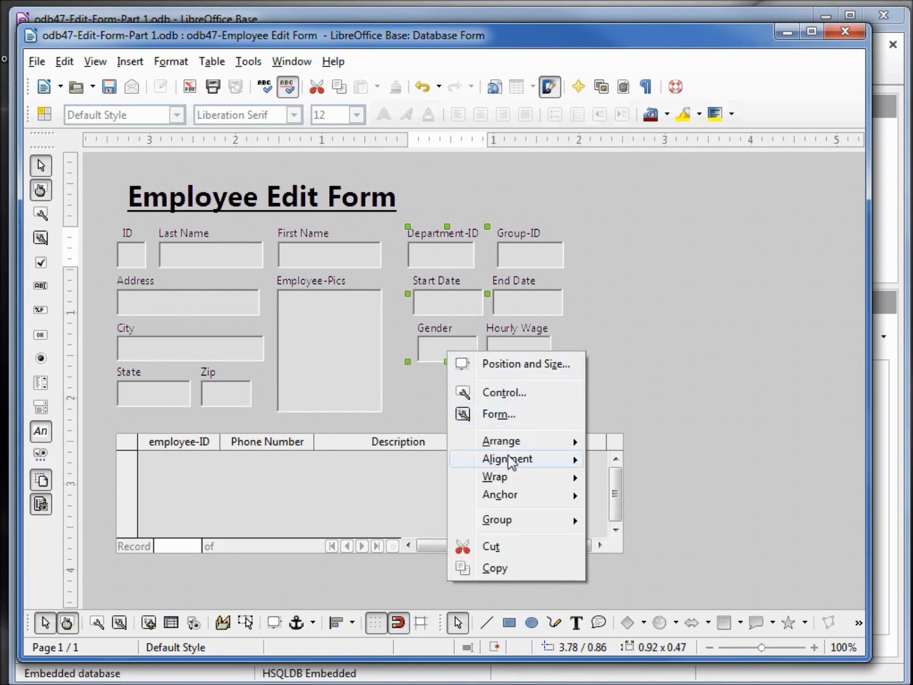
mouse_move(510, 458)
left_click(628, 461)
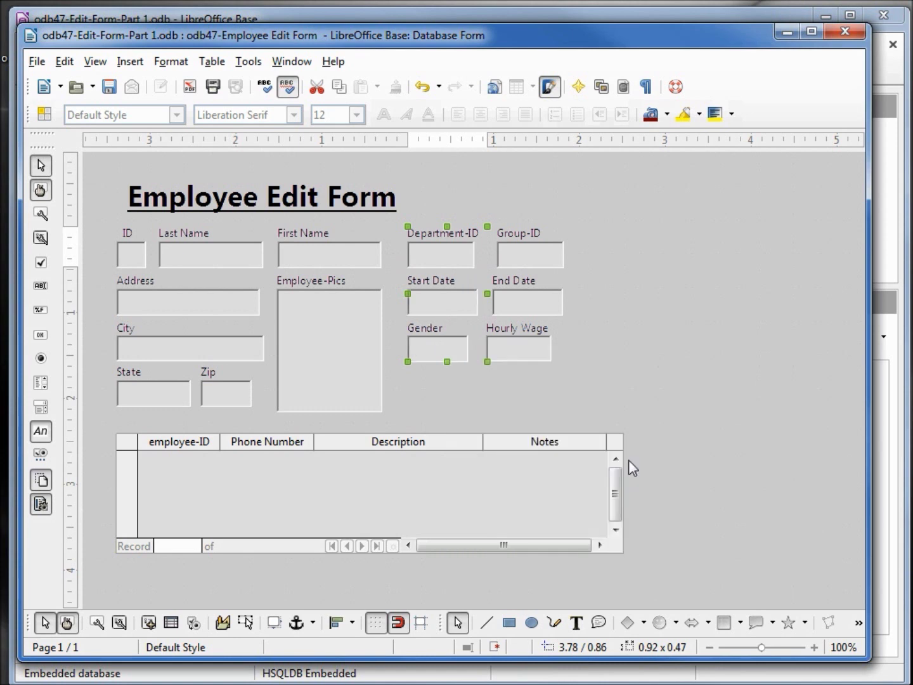
- Nudge Hourly Wage and End Date right, then left-align them with Group-ID
left_click(511, 351)
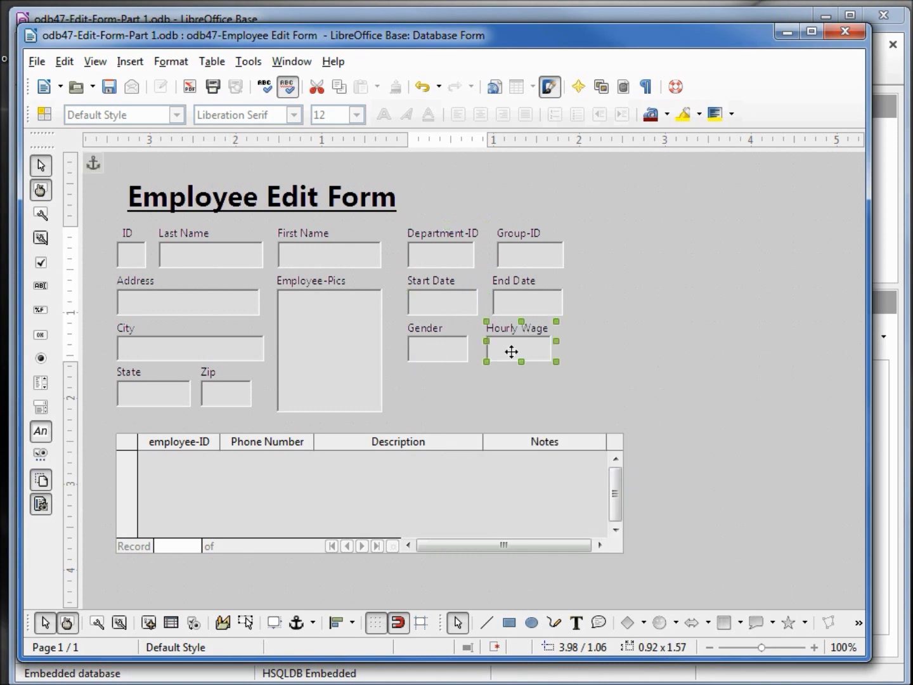
key("Right")
key("Right")
key("Right")
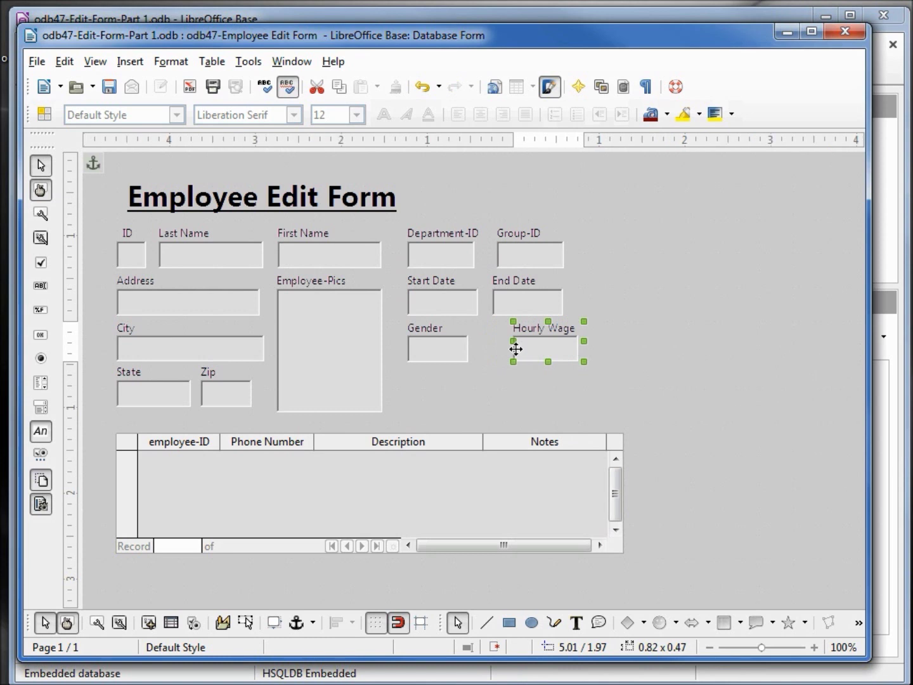
left_click(527, 301)
key("Right")
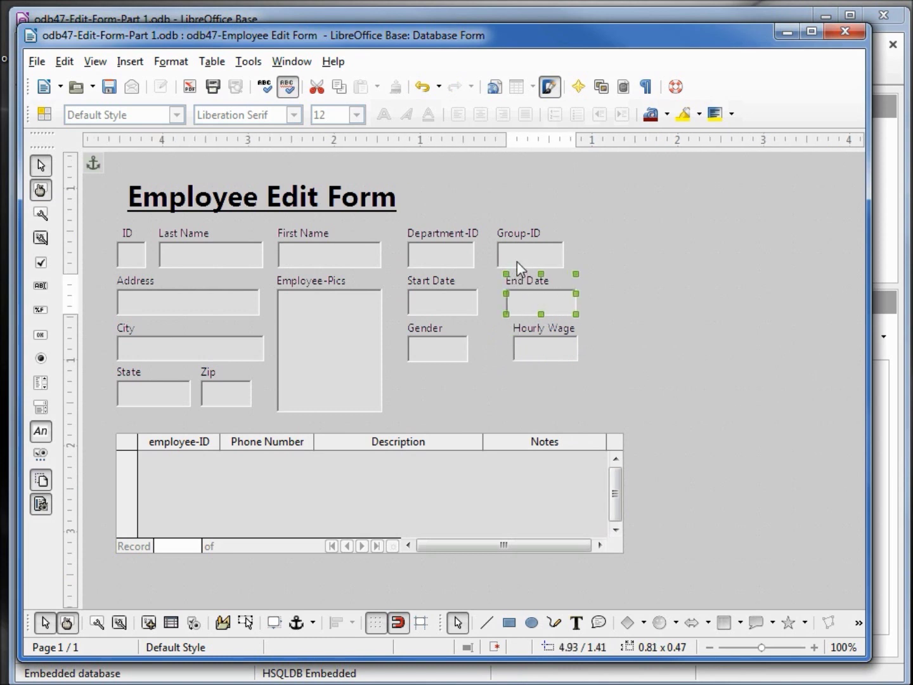
left_click(520, 261)
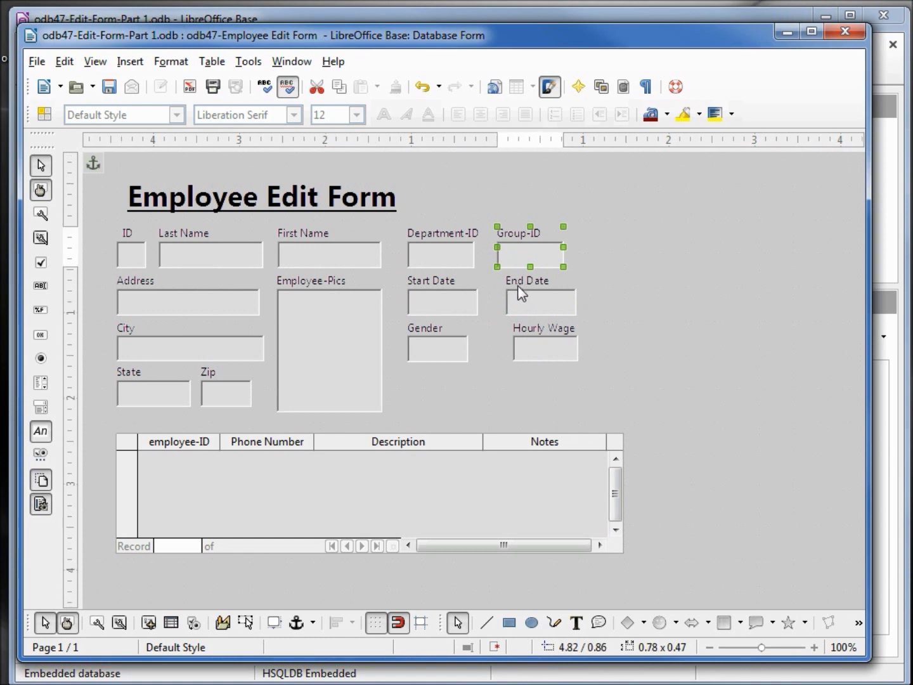
left_click(520, 302, "shift")
left_click(530, 344, "shift")
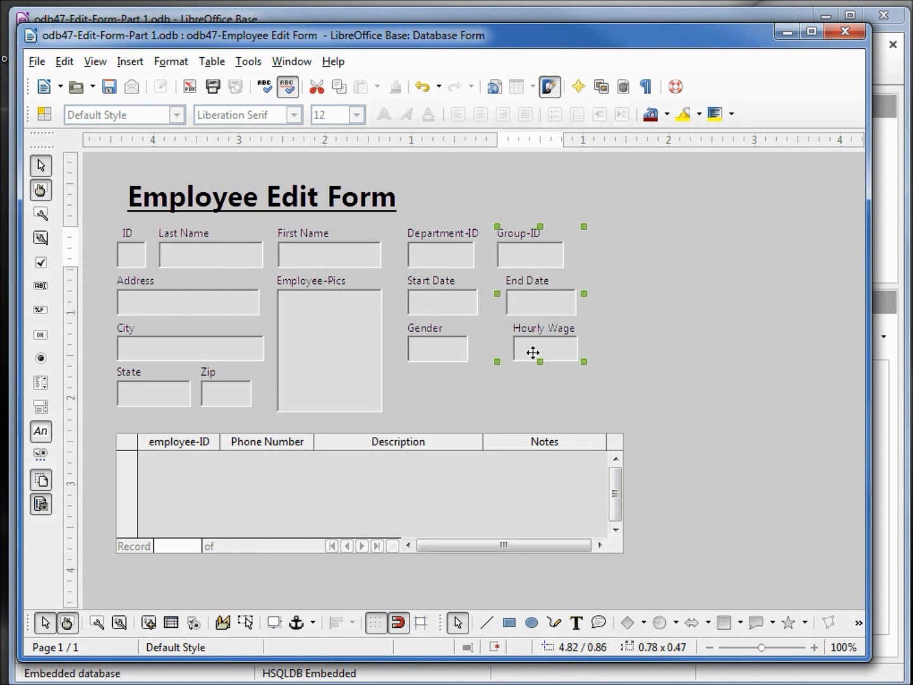
right_click(533, 356)
mouse_move(588, 463)
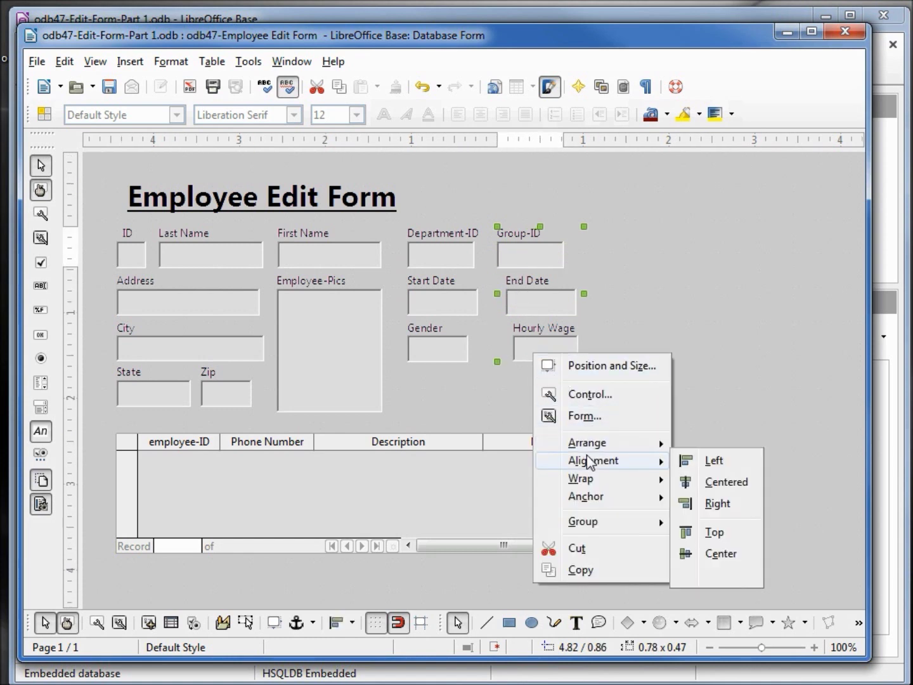
left_click(698, 466)
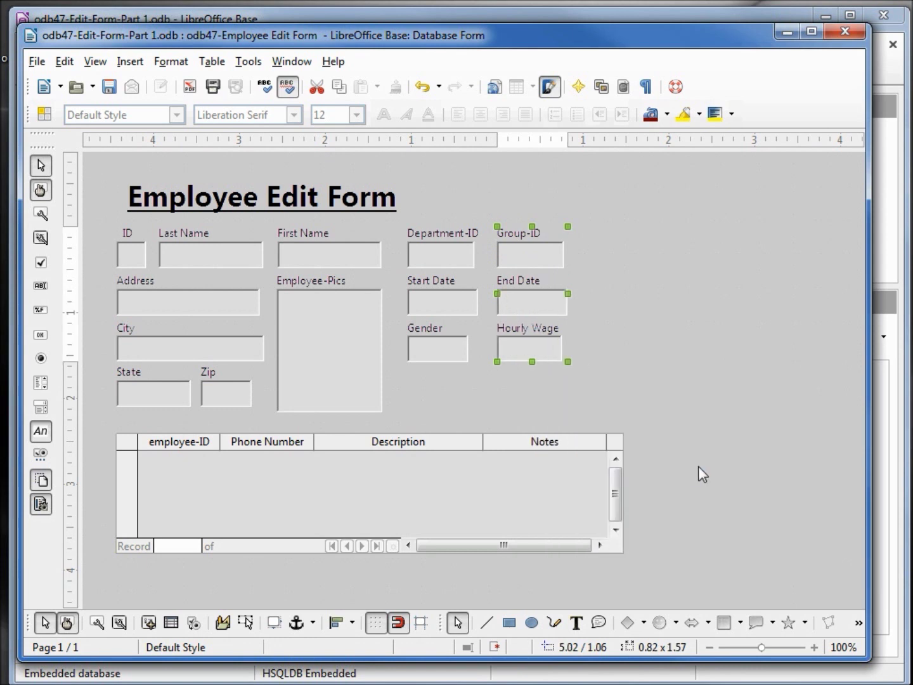
left_click(663, 440)
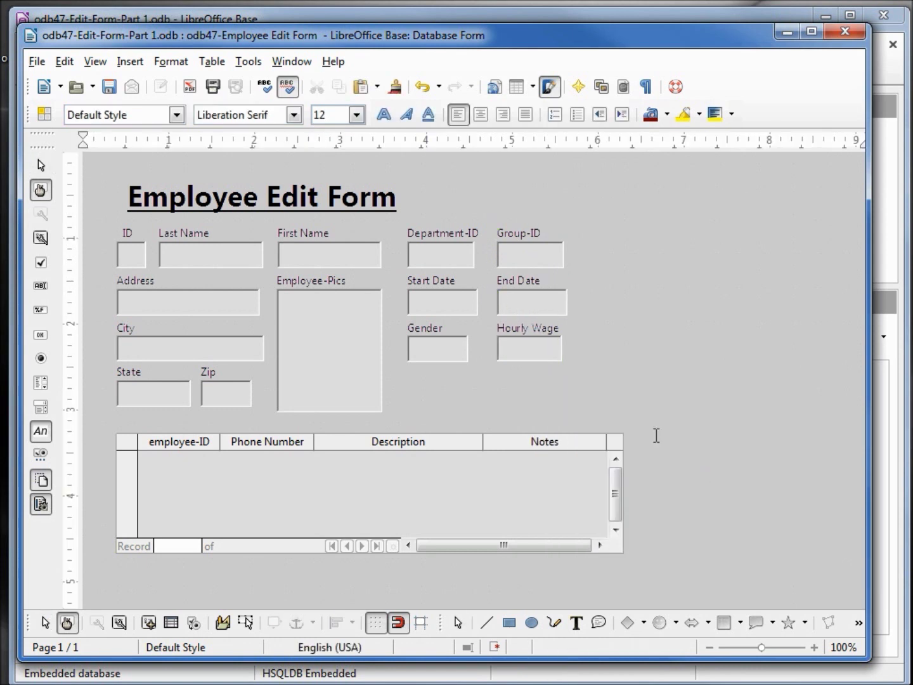
- Save the form and leave Design Mode to show record 1 of 27
left_click(110, 88)
left_click(67, 623)
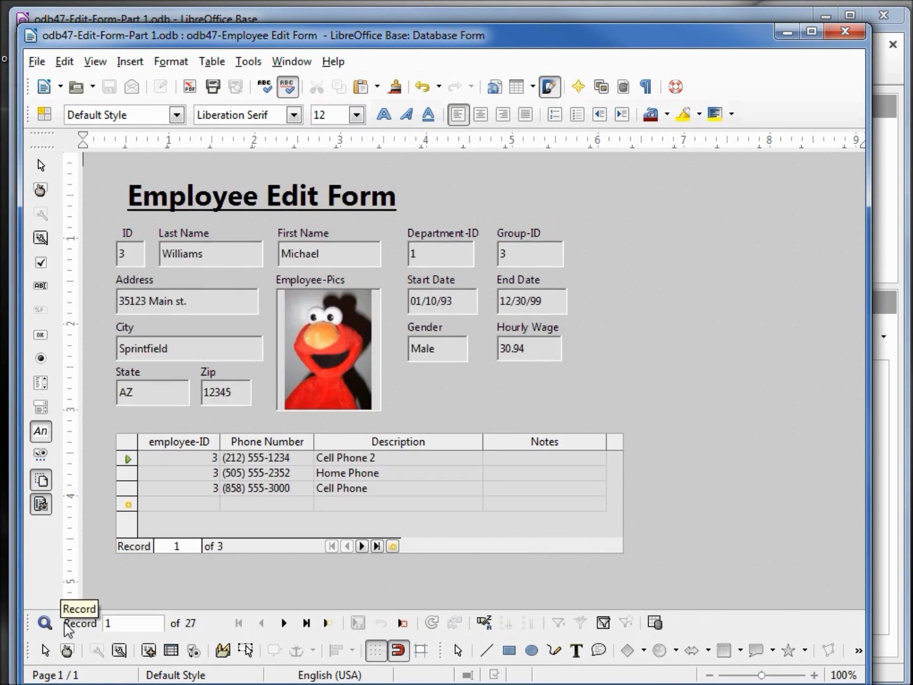